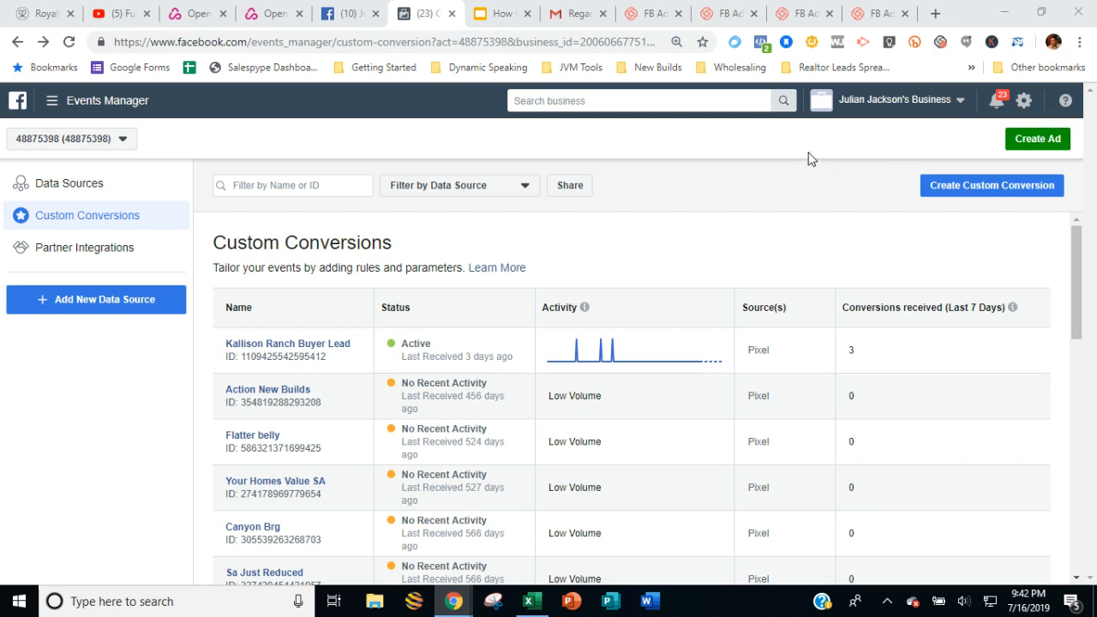
- Start creating a new ad from the Facebook business page and switch to the business ad account
left_click(355, 15)
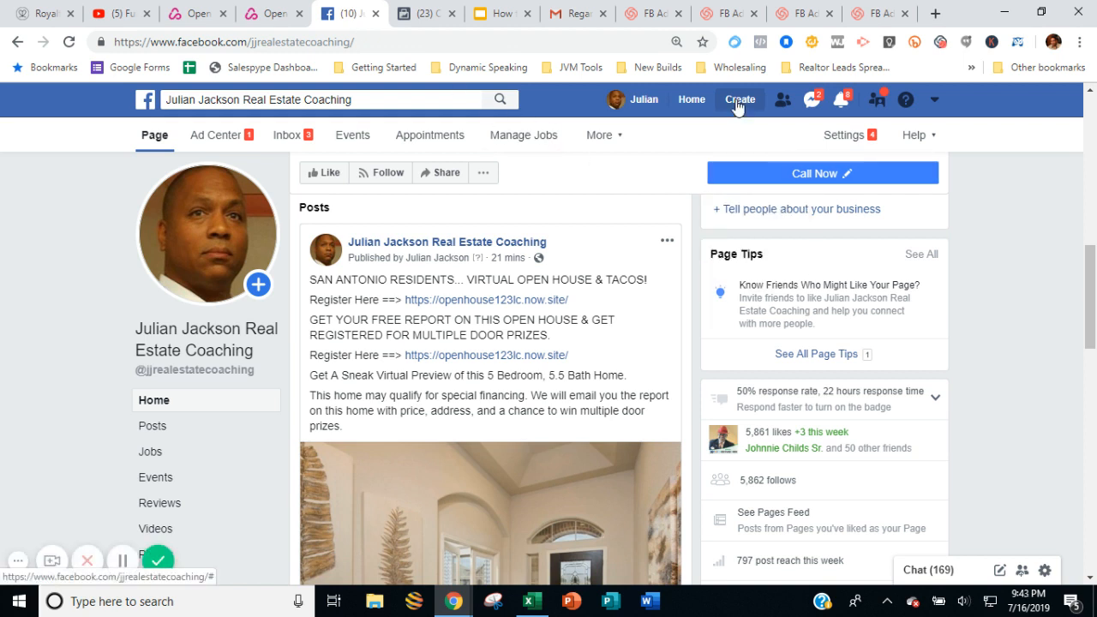
left_click(737, 101)
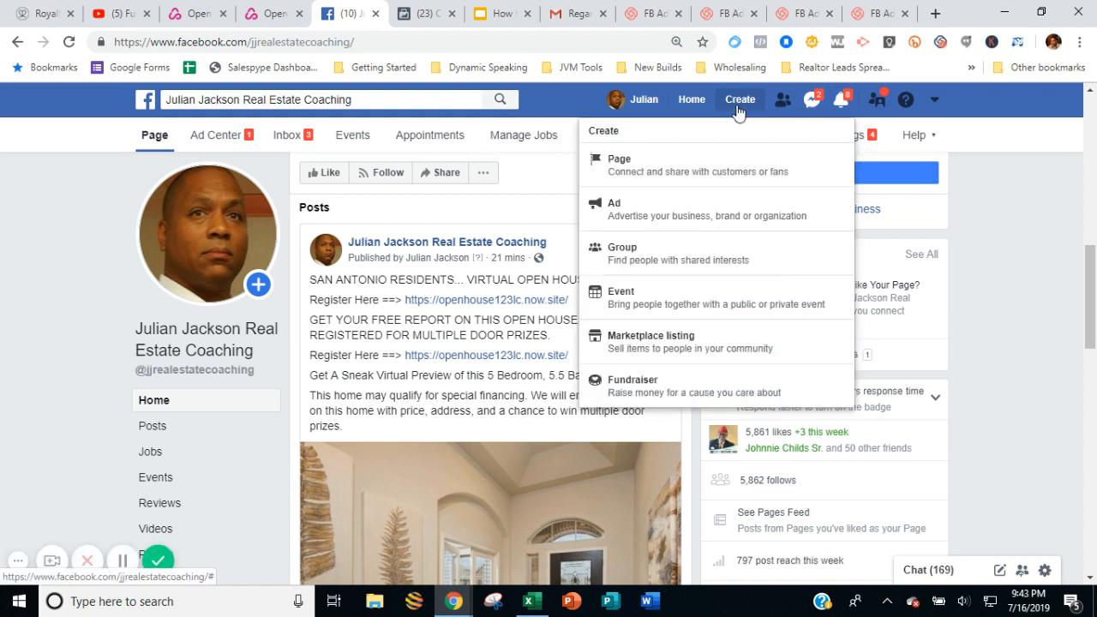
left_click(758, 224)
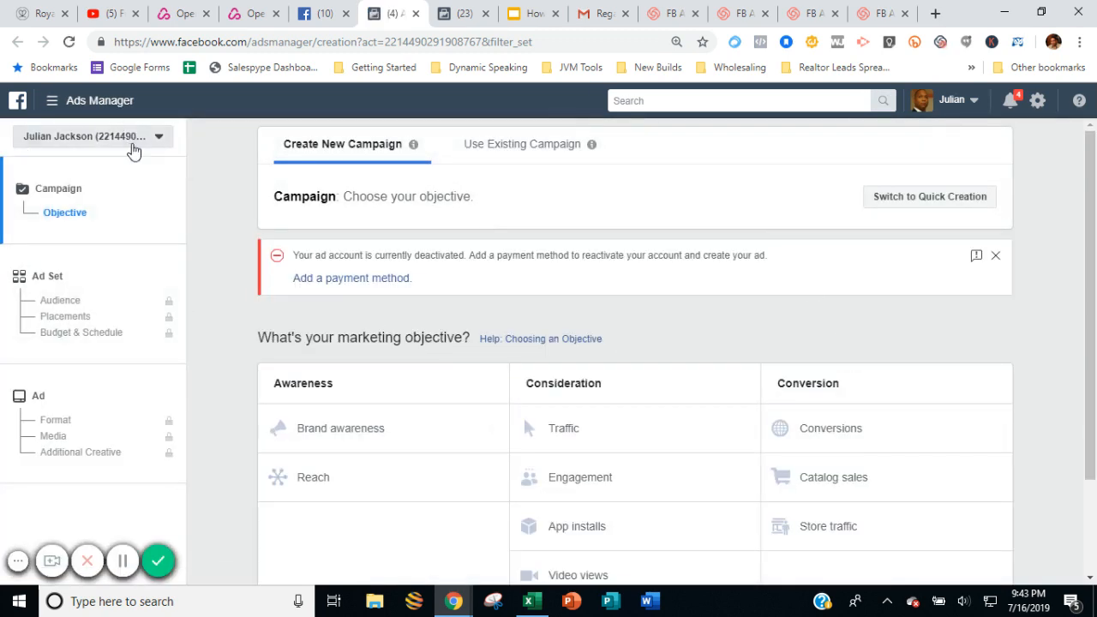
left_click(133, 150)
left_click(166, 310)
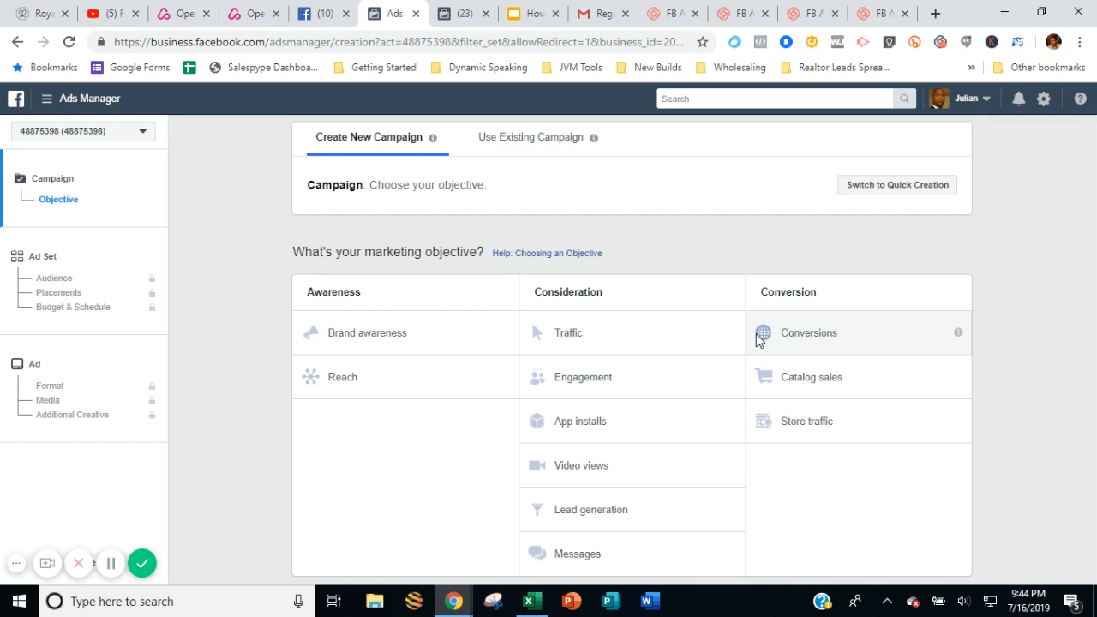
- Choose Conversions as the campaign's marketing objective
mouse_move(960, 332)
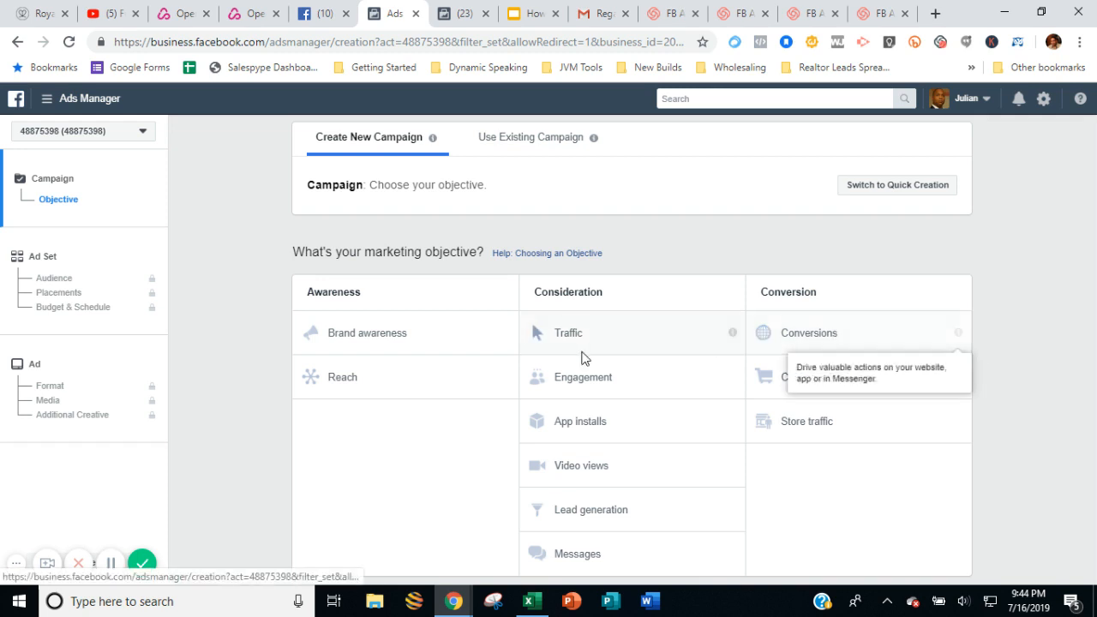
mouse_move(506, 334)
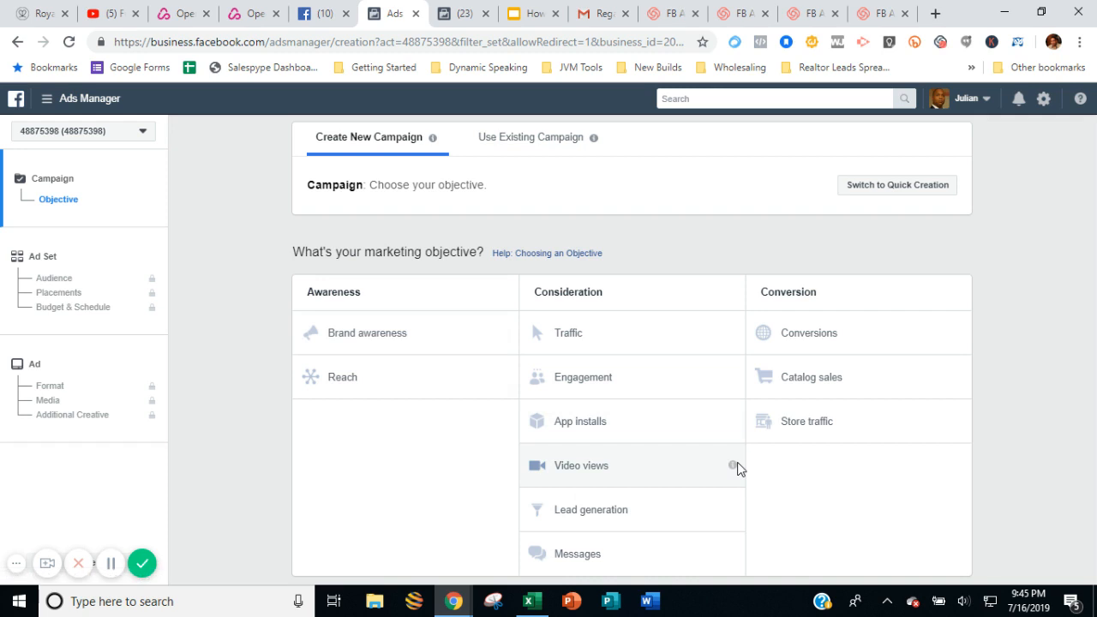
mouse_move(734, 466)
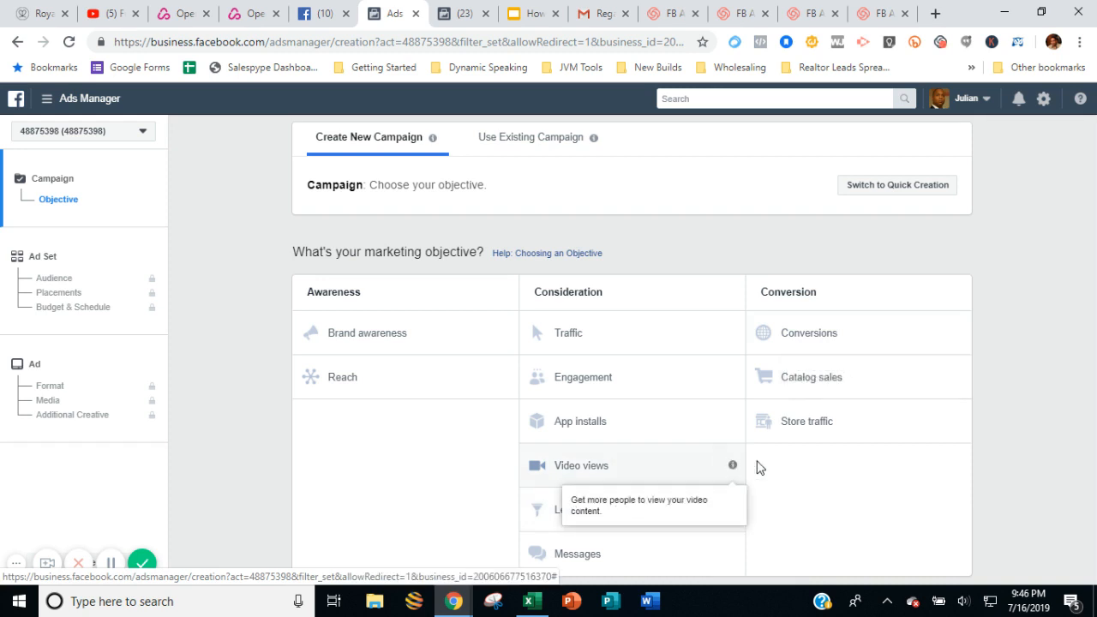
left_click(813, 337)
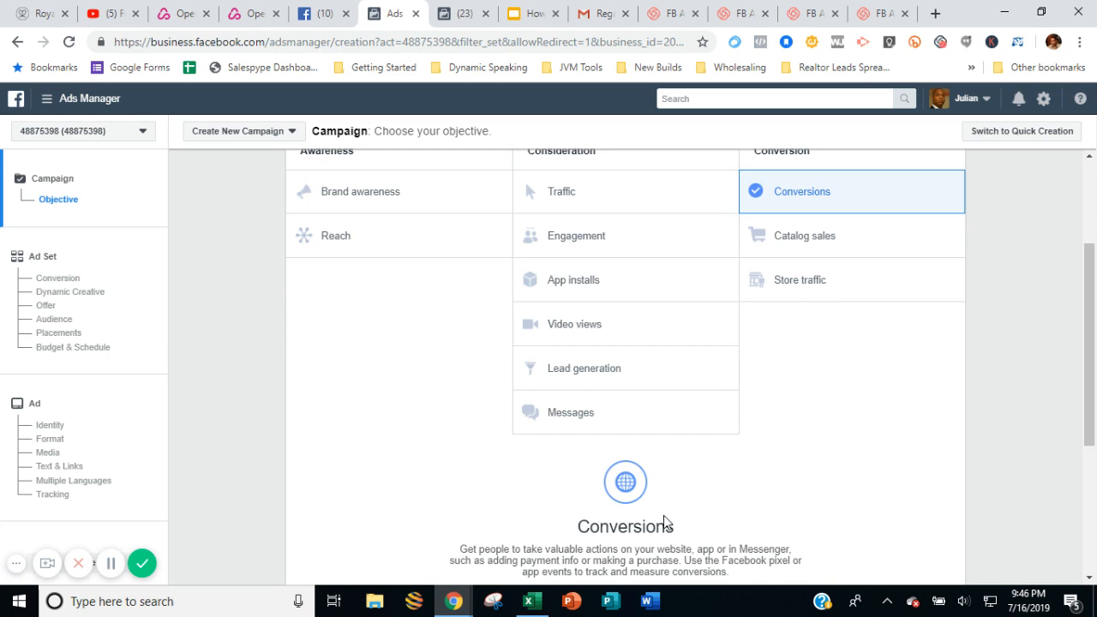
- Name the campaign "Conversions - Open House 123 Main" and continue to the ad set settings
left_click(623, 453)
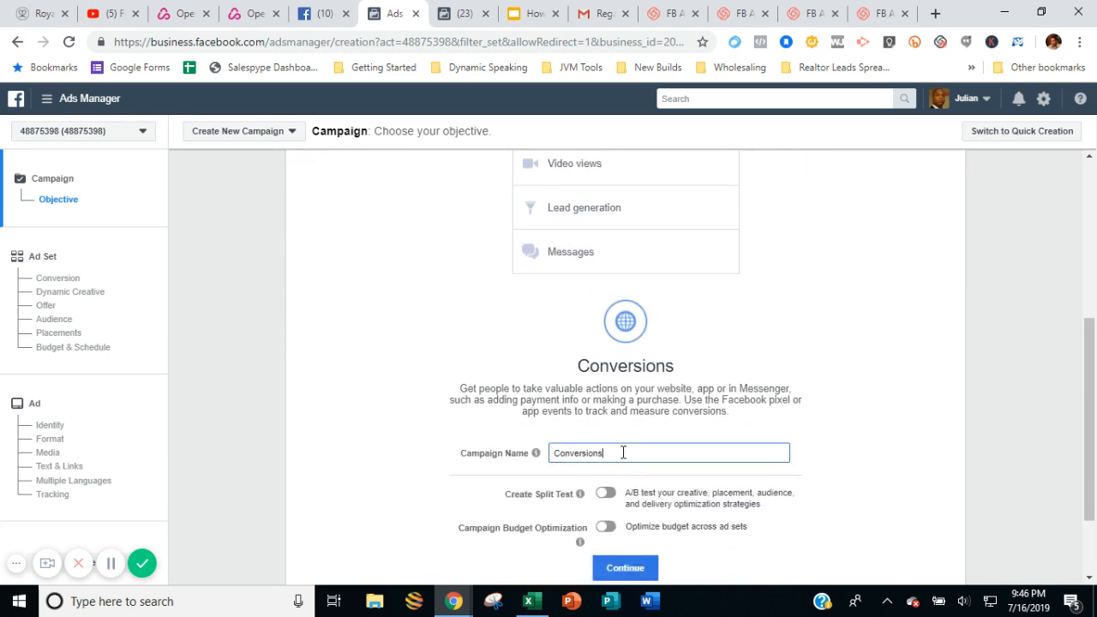
type("- Open House 123 Main")
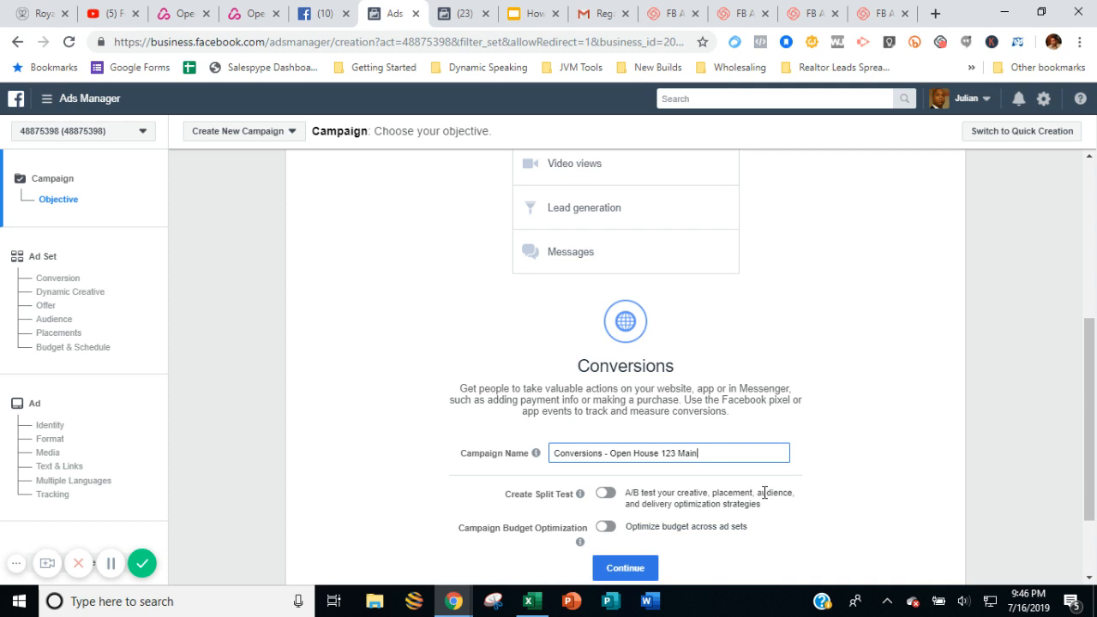
scroll(764, 493, "down", 1)
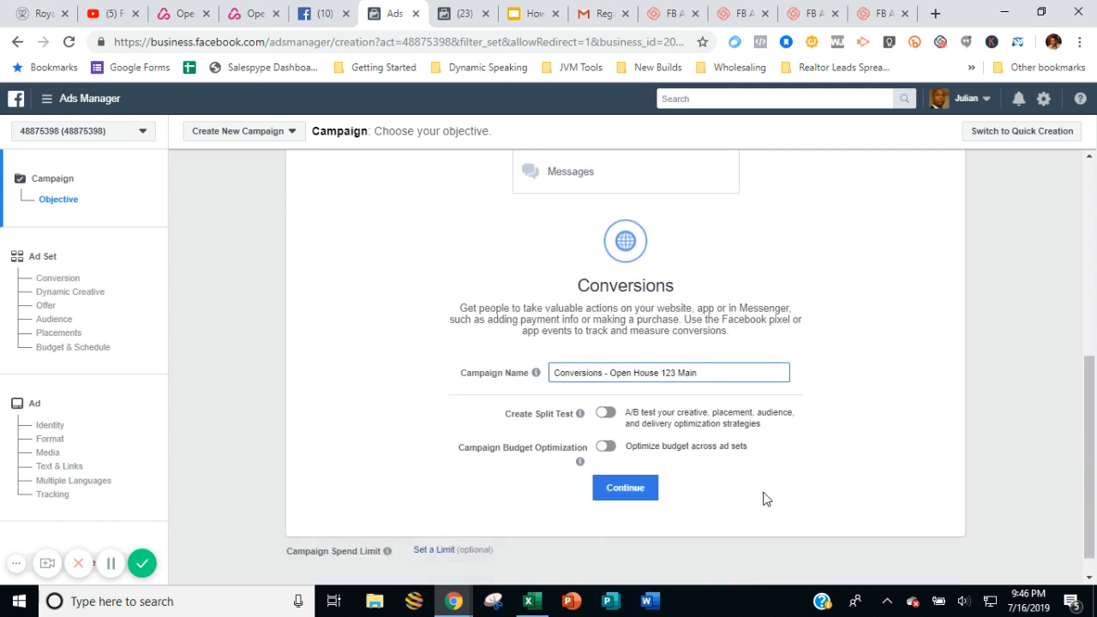
left_click(648, 488)
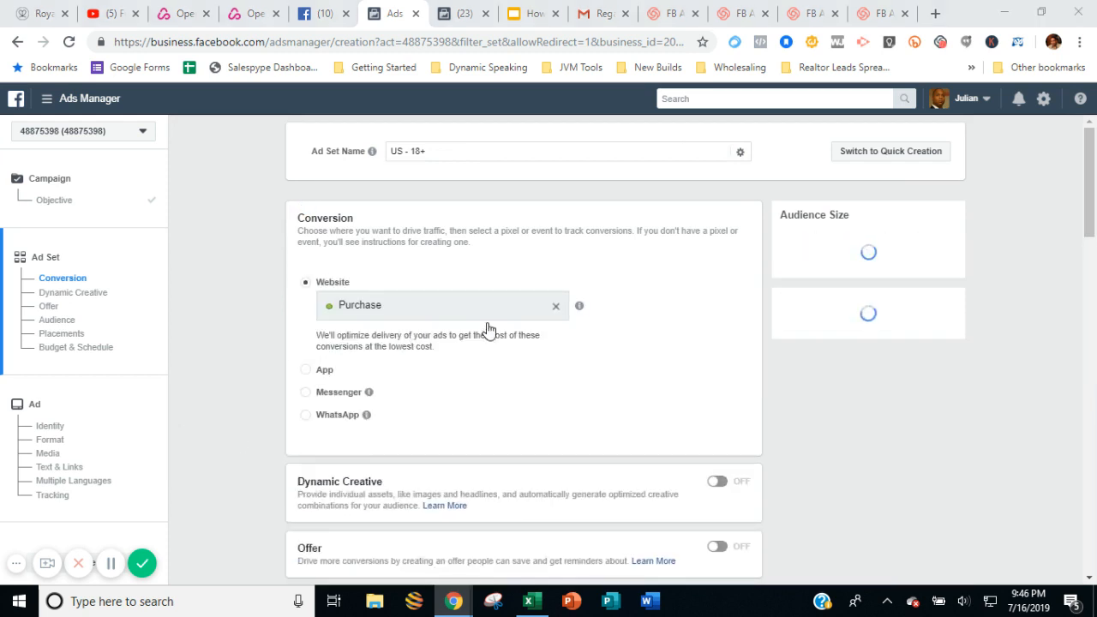
- Replace the ad set's website conversion event with the custom conversion "Open House 123 Main St"
left_click(440, 152)
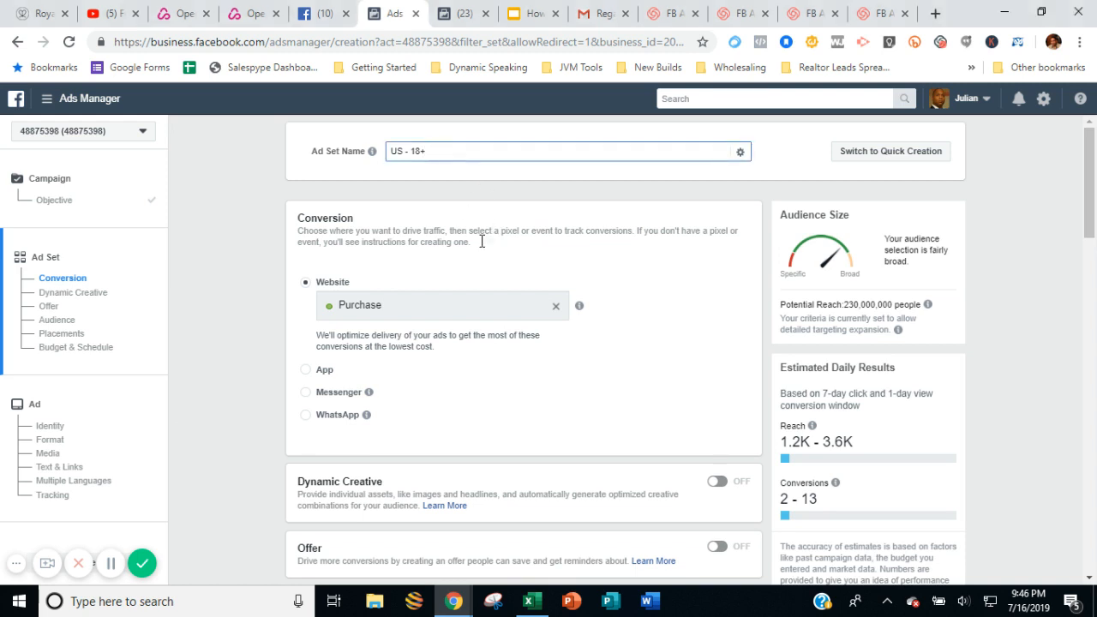
left_click(556, 308)
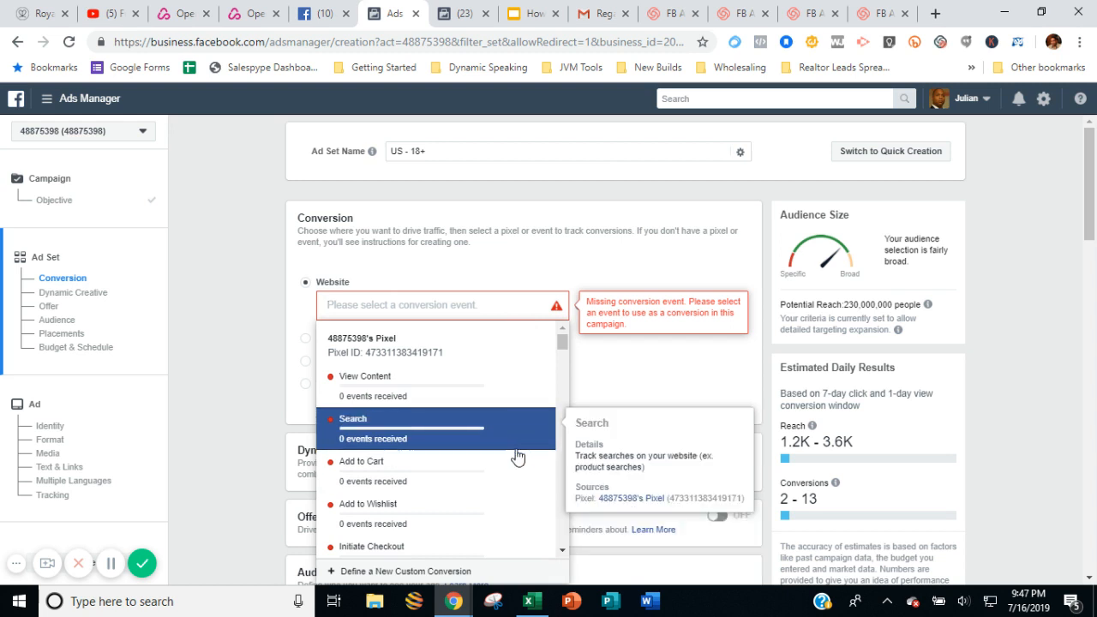
scroll(517, 454, "down", 2)
scroll(518, 463, "down", 5)
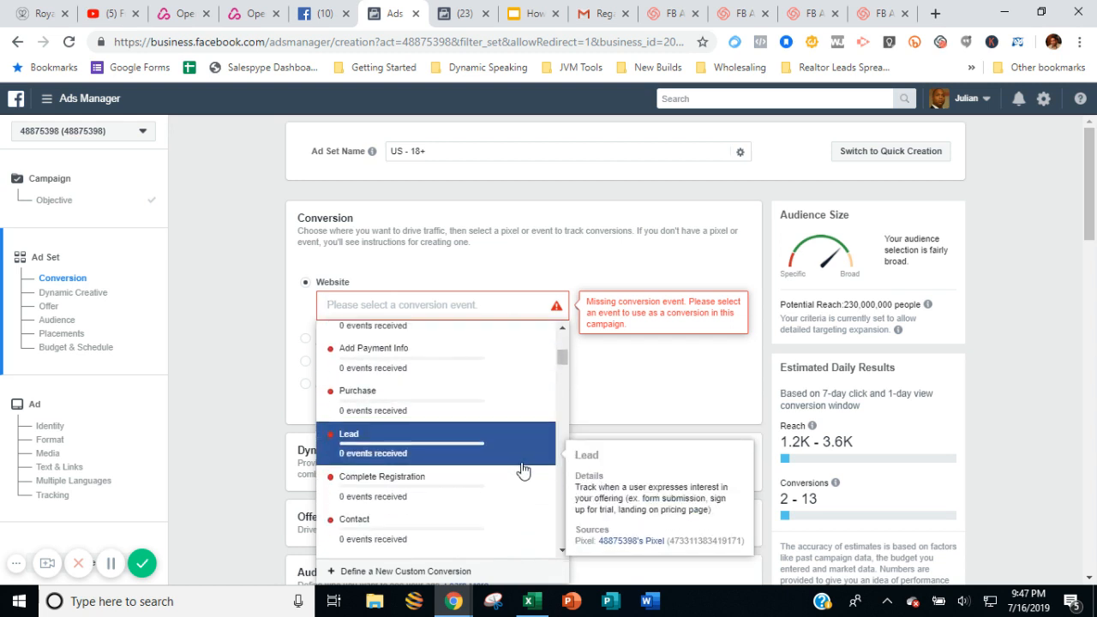
scroll(522, 470, "down", 5)
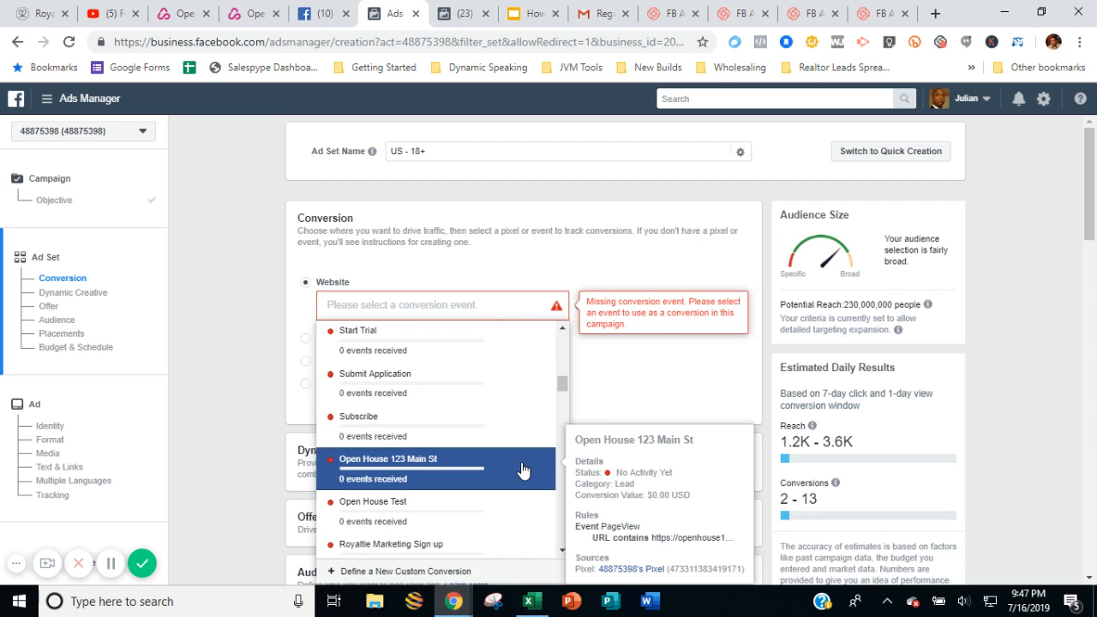
left_click(522, 470)
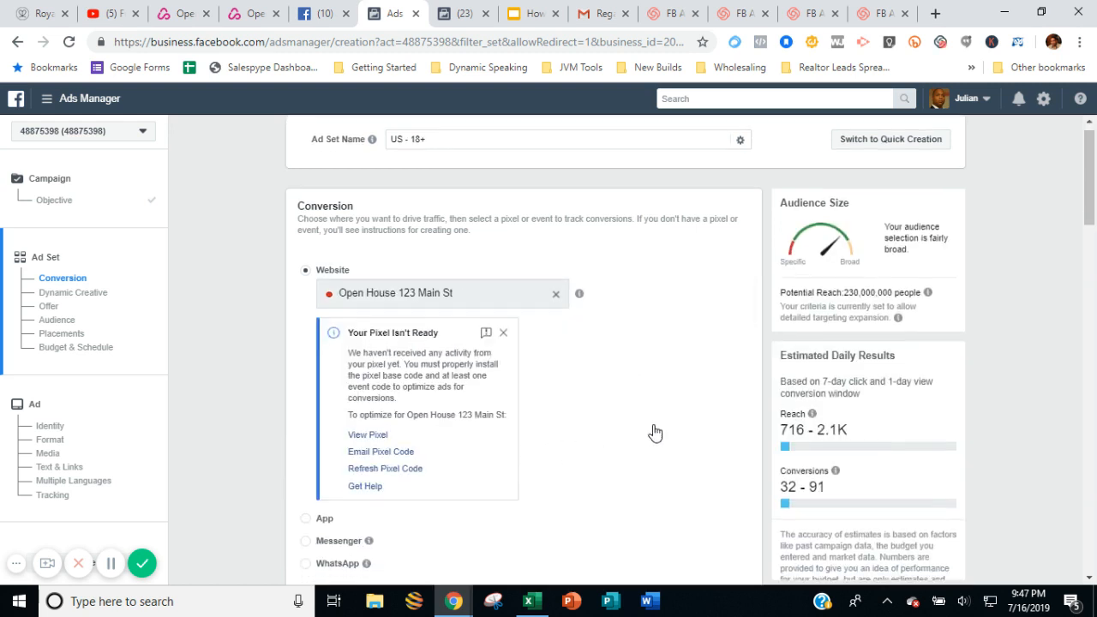
- Examine the audience size estimate and highlight its potential reach figure
scroll(653, 433, "down", 1)
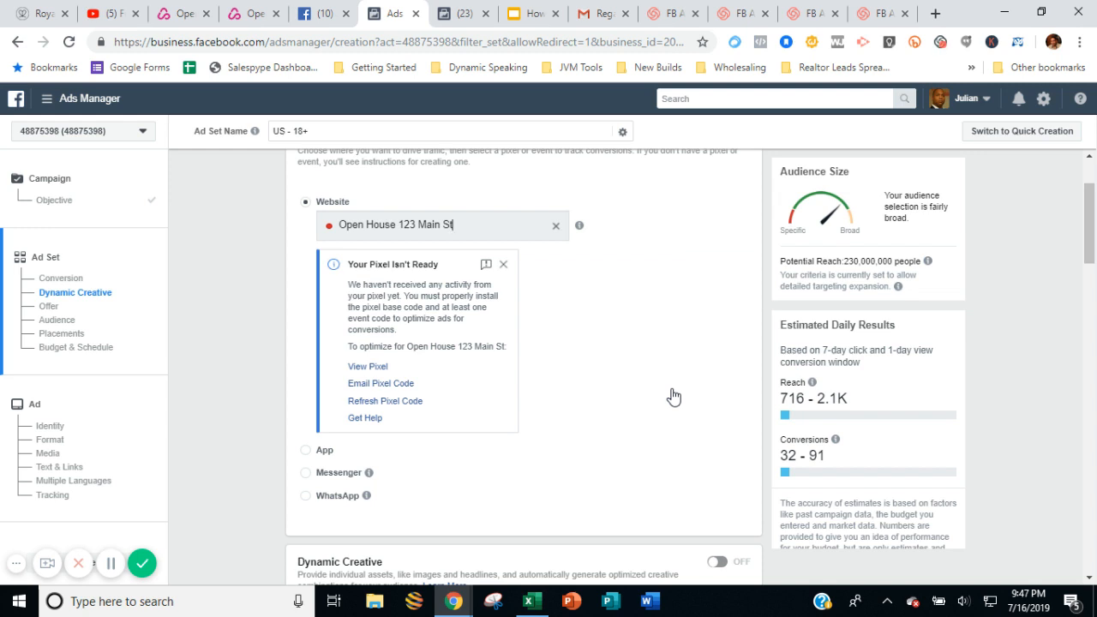
mouse_move(798, 395)
left_click_drag(845, 261, 909, 272)
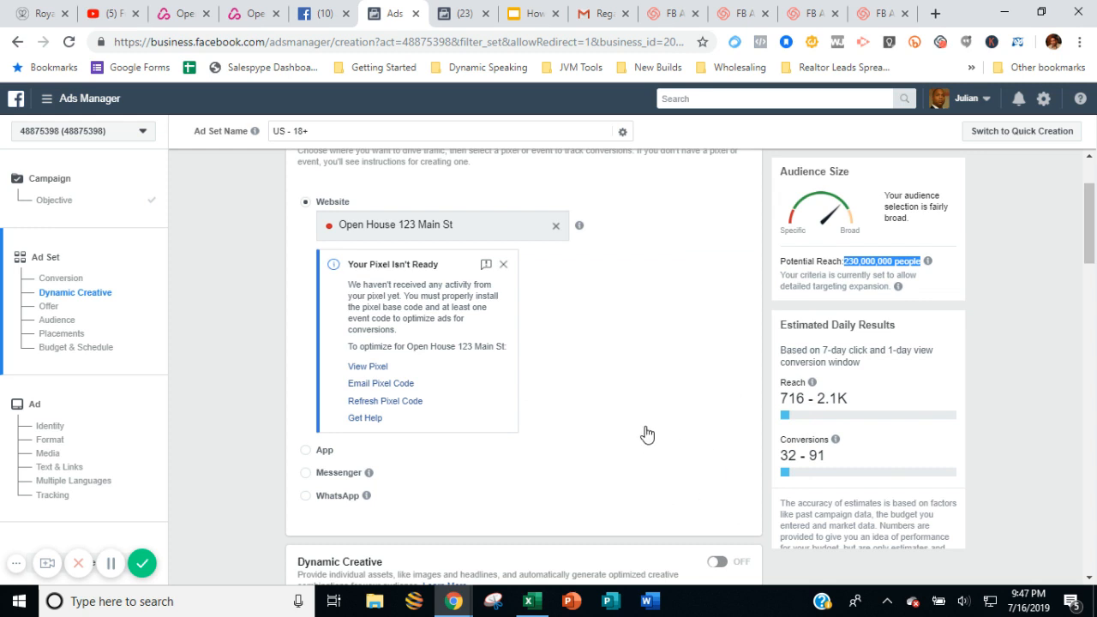
- Look through the previously created lookalike and custom audiences available for the ad set without selecting one
scroll(639, 426, "down", 2)
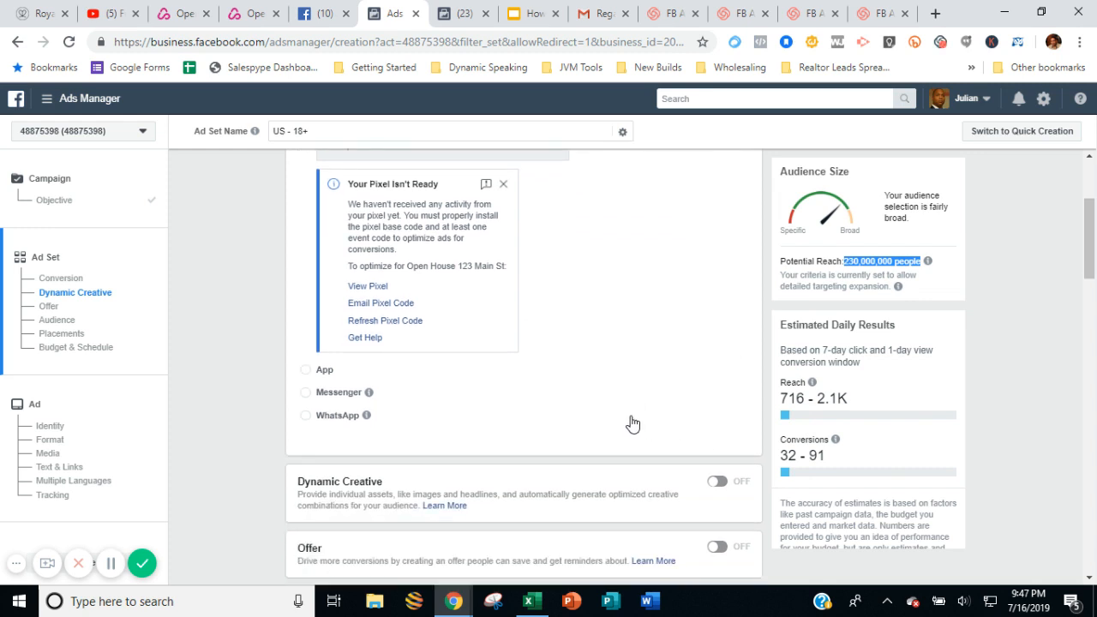
scroll(632, 422, "down", 4)
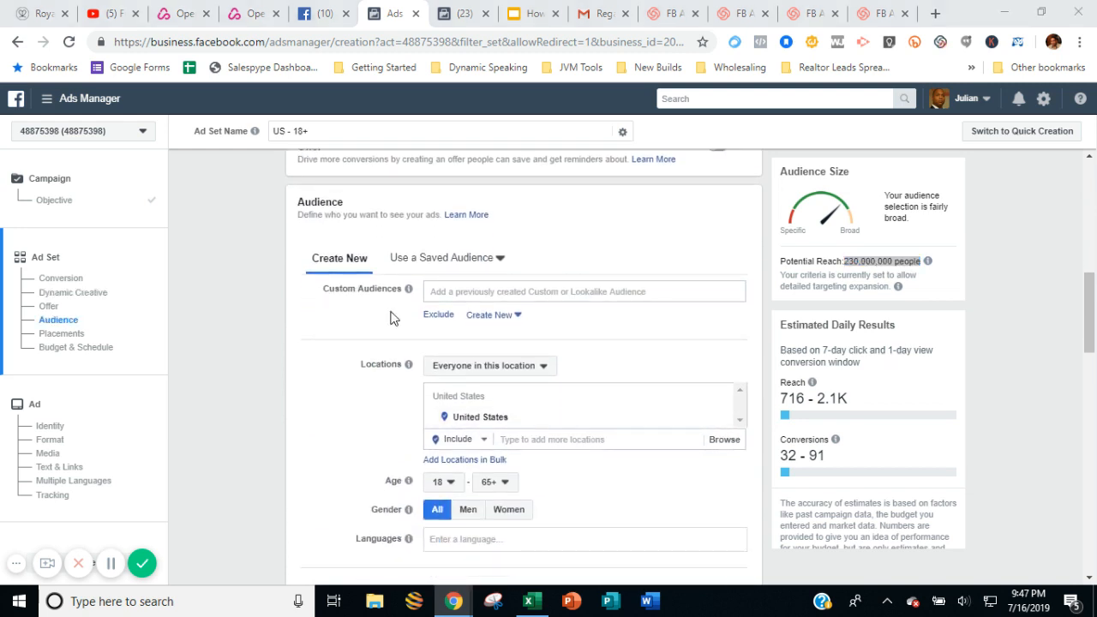
scroll(391, 314, "up", 2)
scroll(391, 317, "down", 2)
left_click(512, 290)
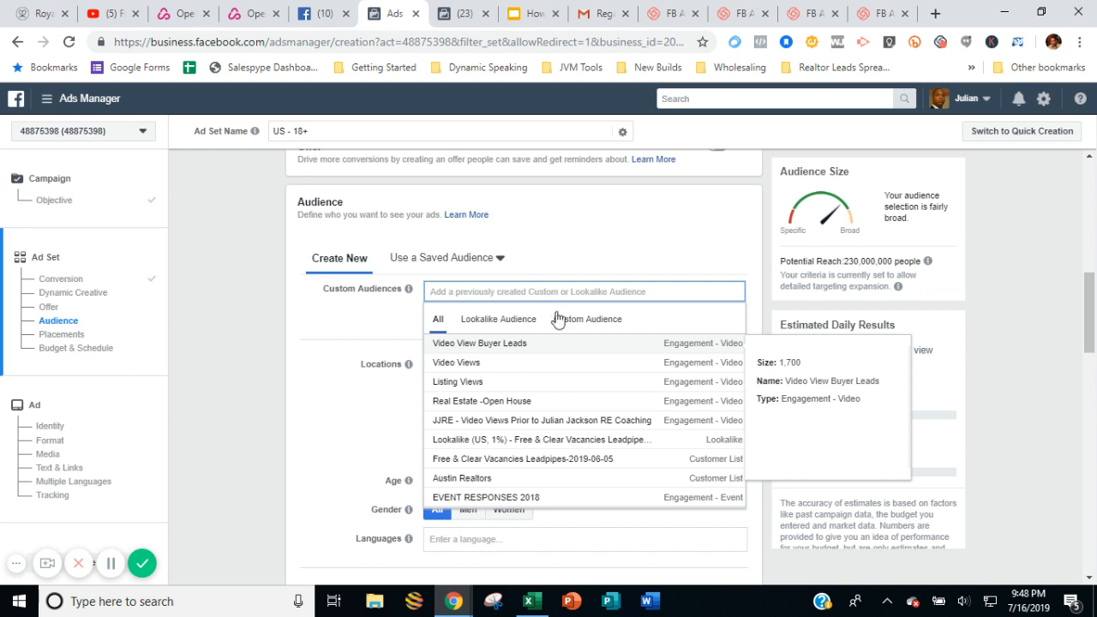
left_click(526, 319)
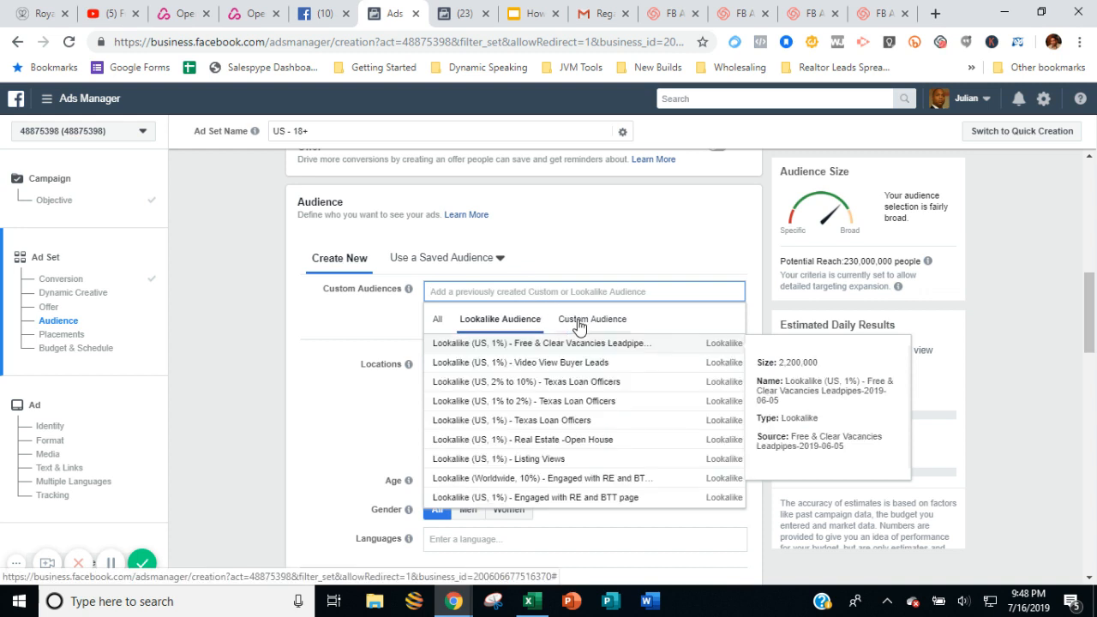
left_click(579, 322)
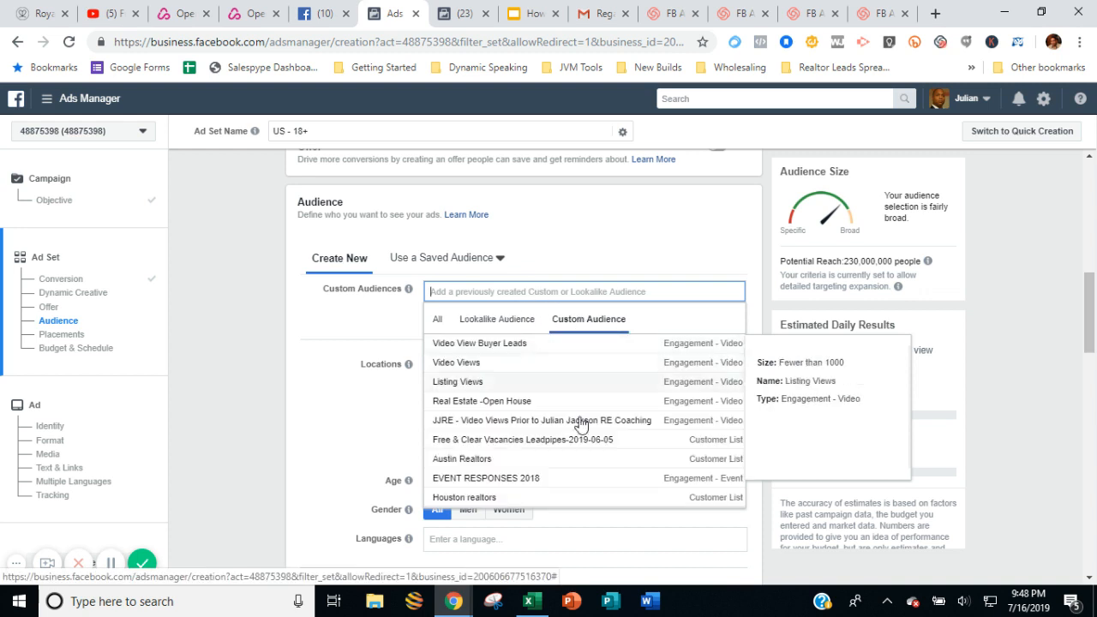
scroll(575, 473, "down", 1)
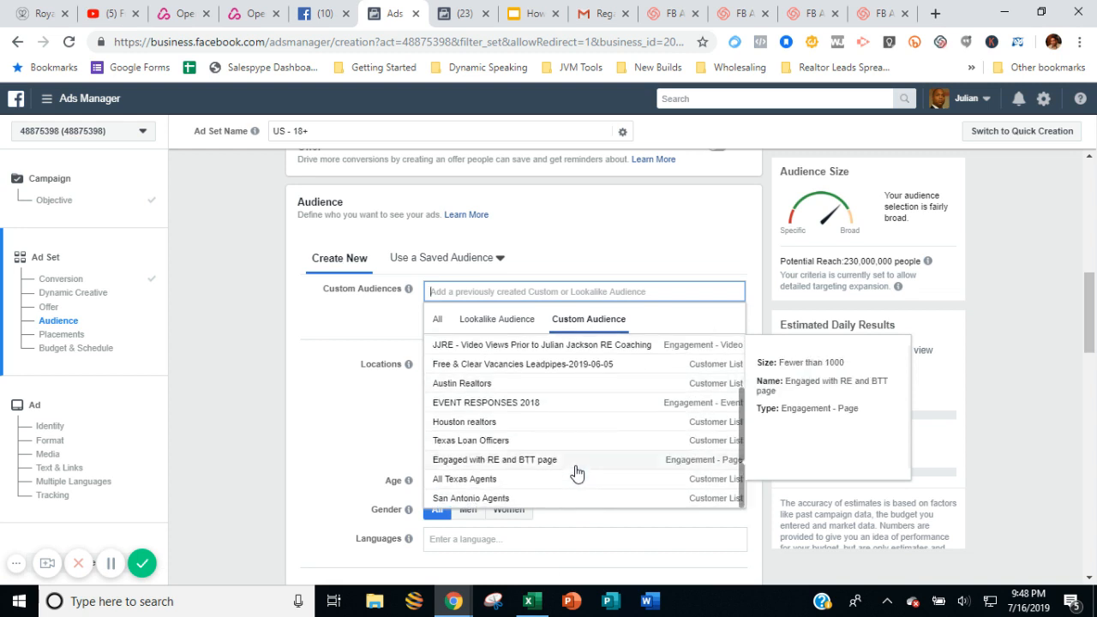
scroll(575, 472, "up", 1)
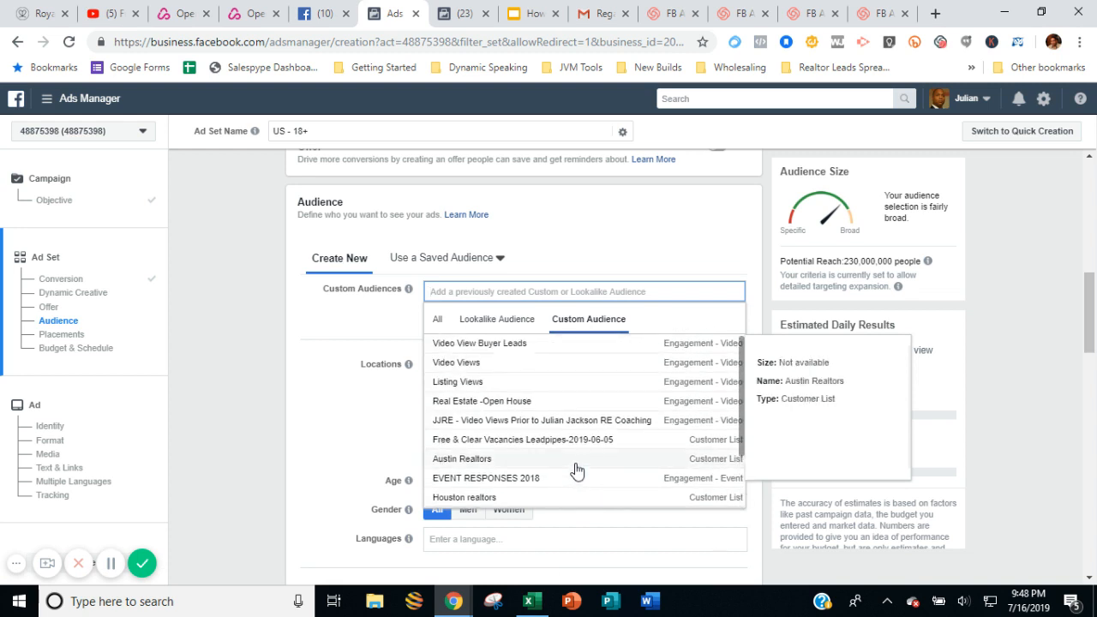
left_click(537, 271)
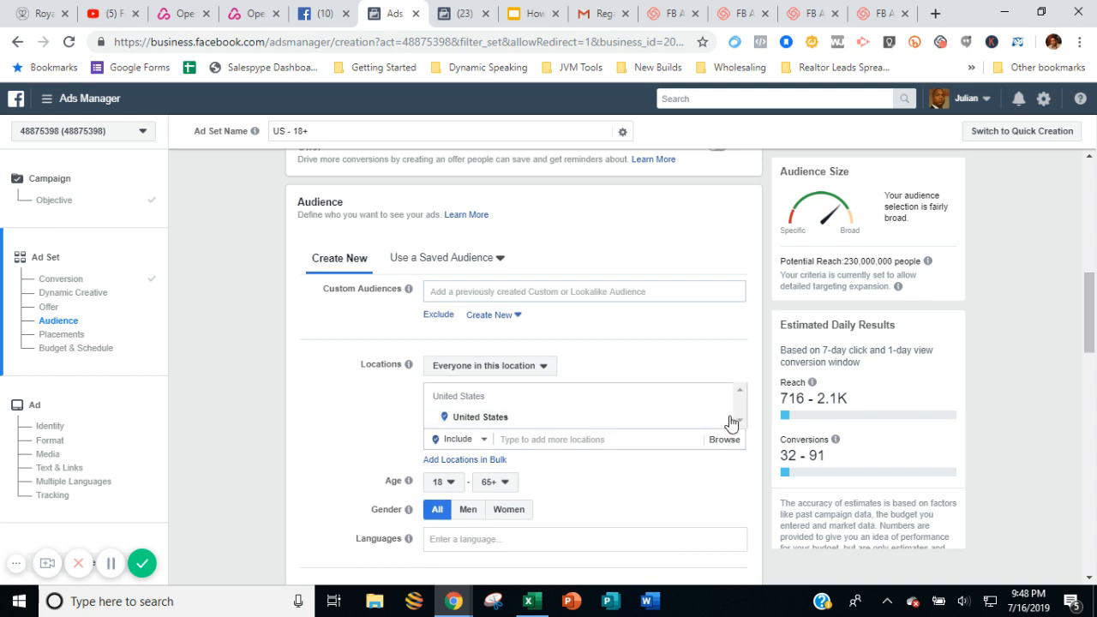
- Review the location targeting types and keep "Everyone in this location"
mouse_move(718, 425)
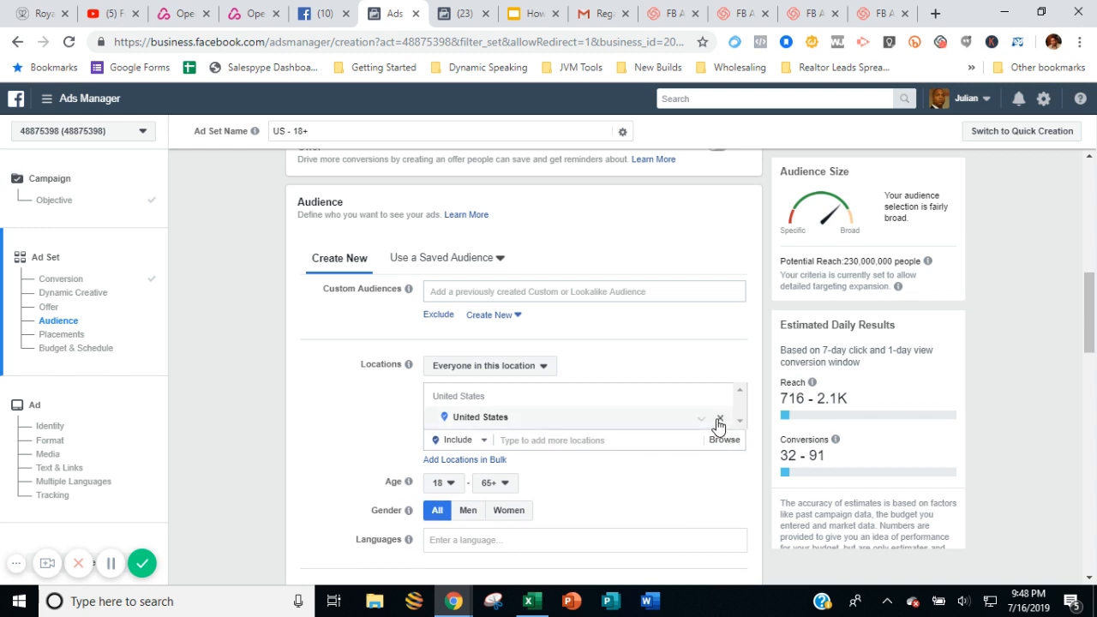
left_click(503, 377)
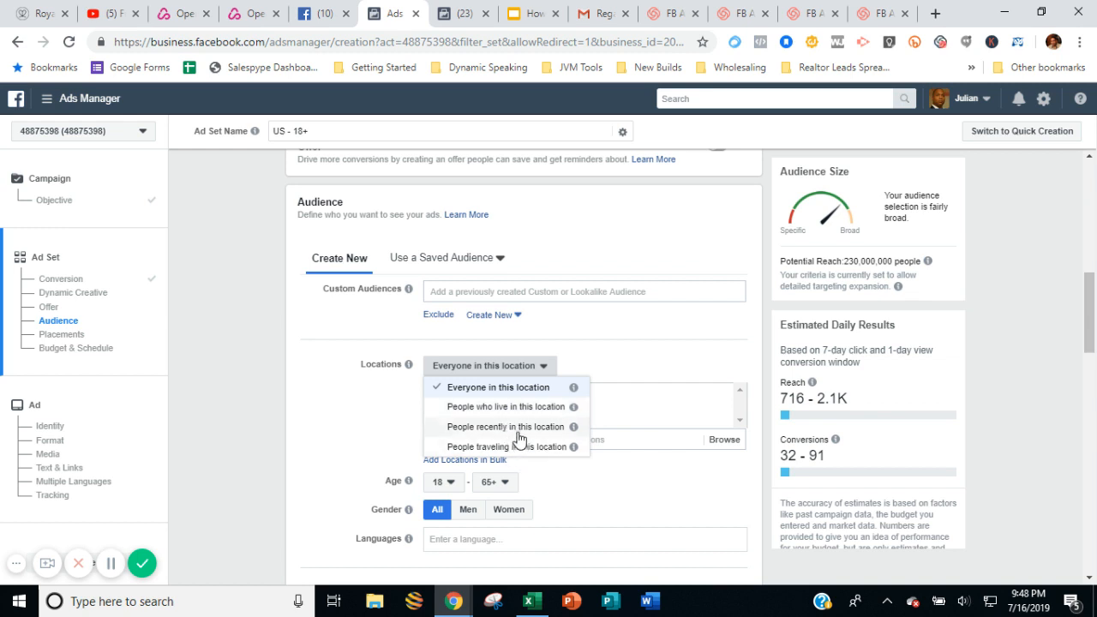
left_click(512, 394)
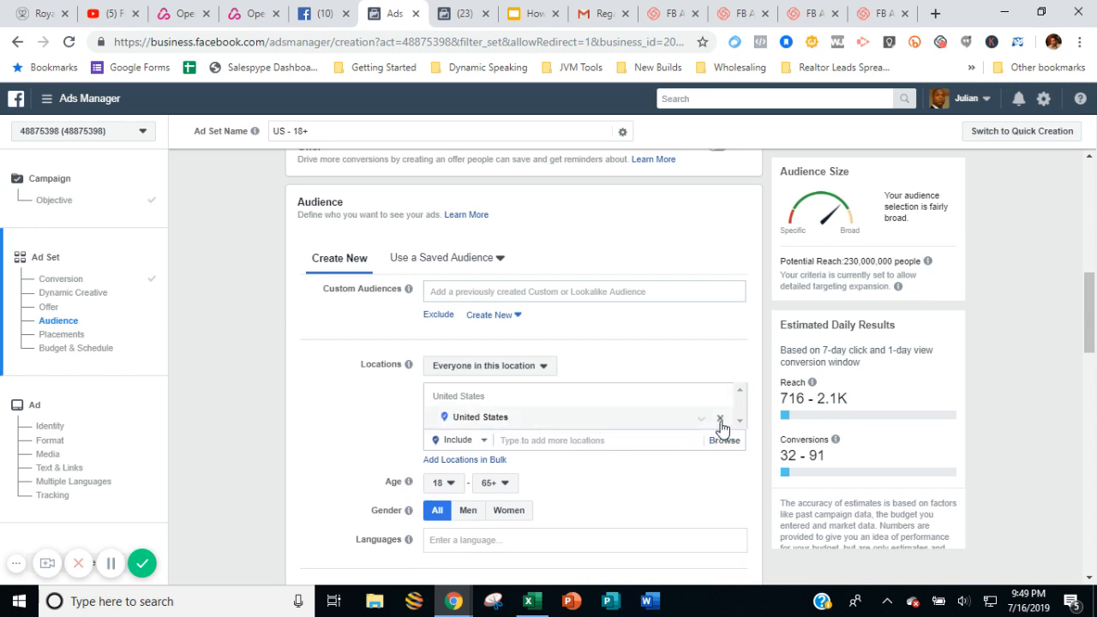
- Replace the United States audience location with the San Antonio zip code 78254
left_click(721, 422)
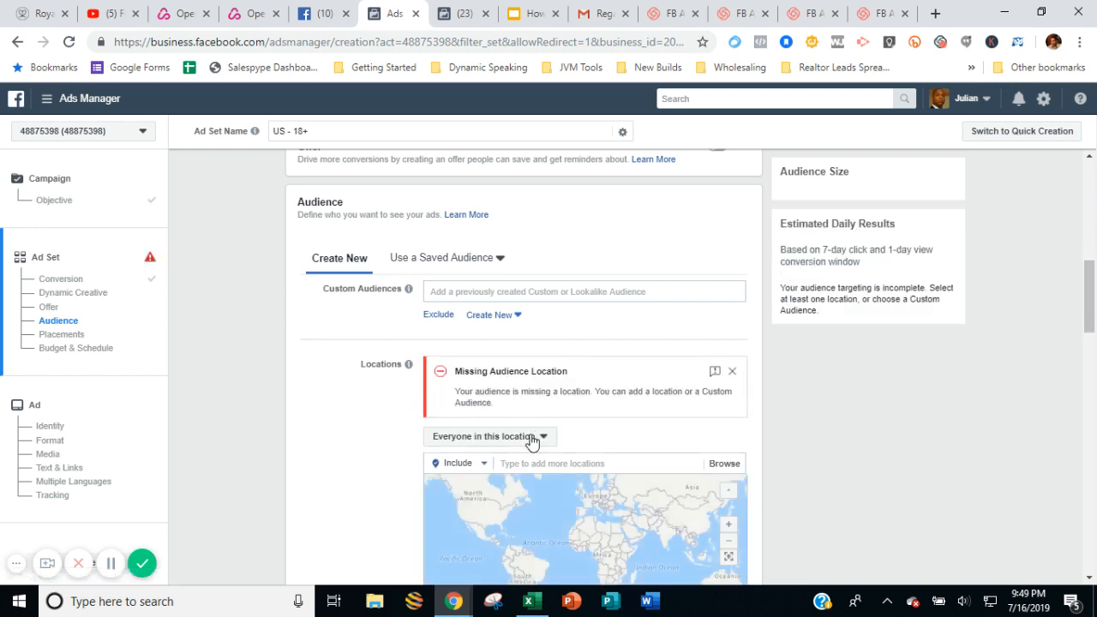
scroll(548, 434, "down", 1)
left_click(556, 390)
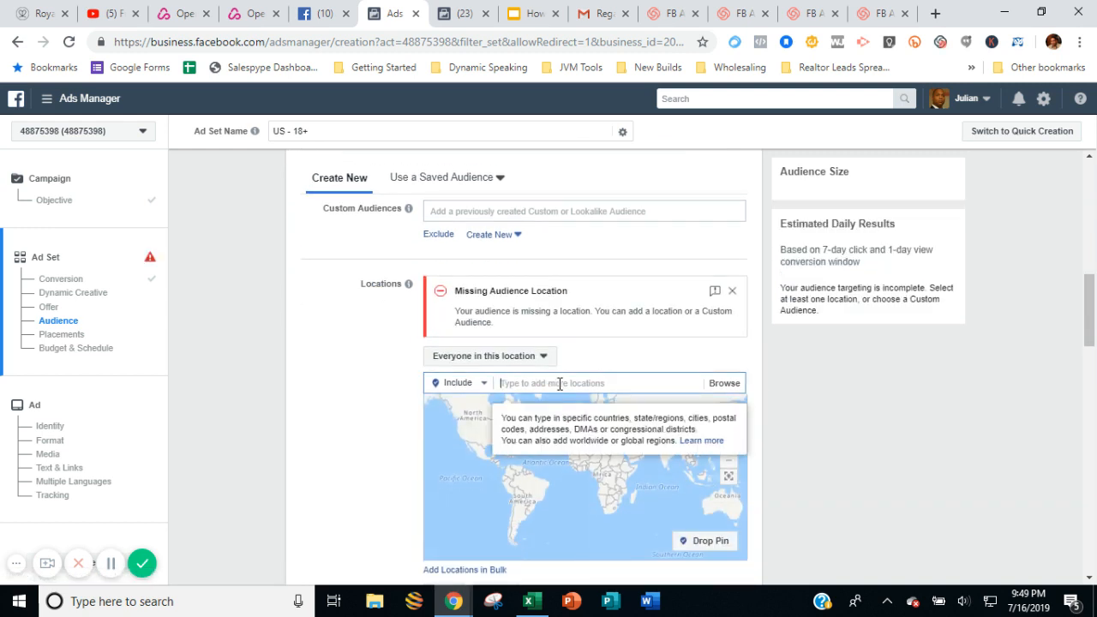
type("78254")
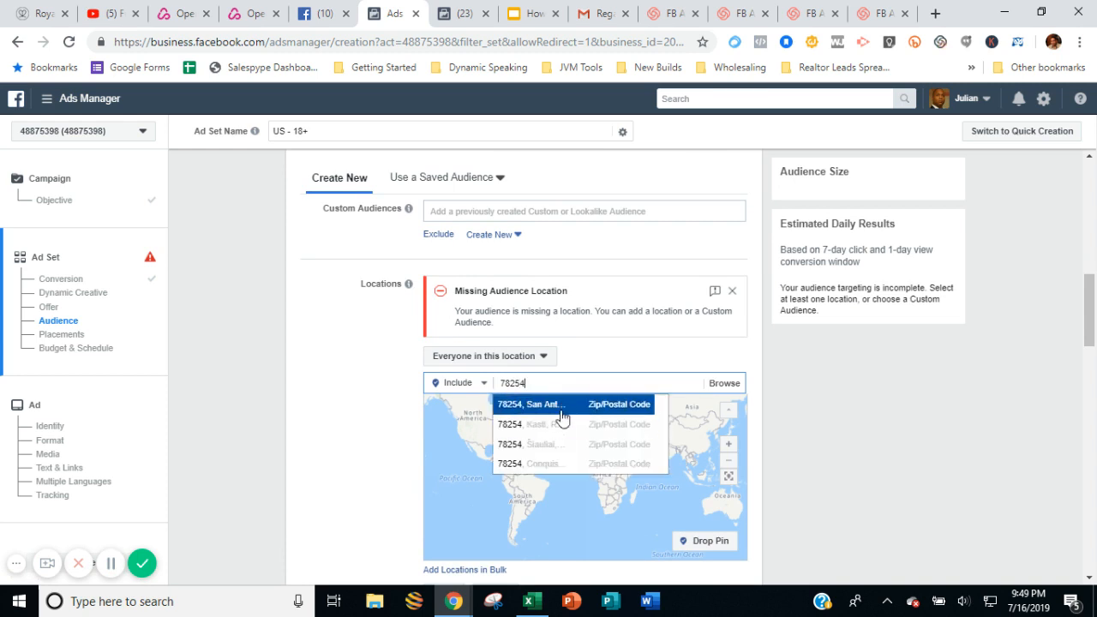
left_click(562, 406)
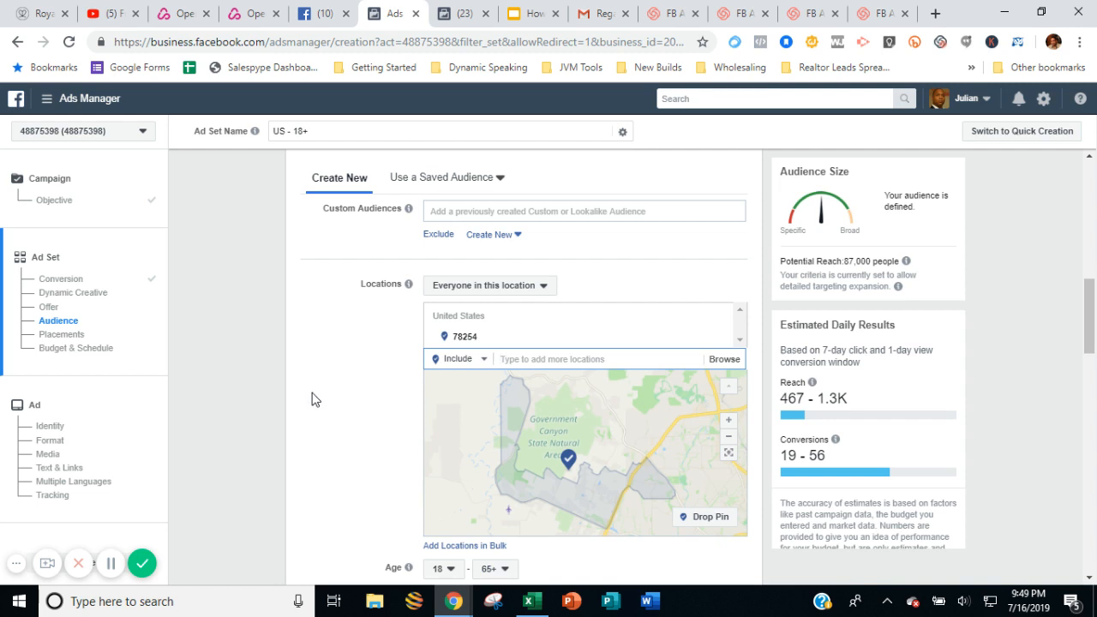
scroll(312, 396, "down", 1)
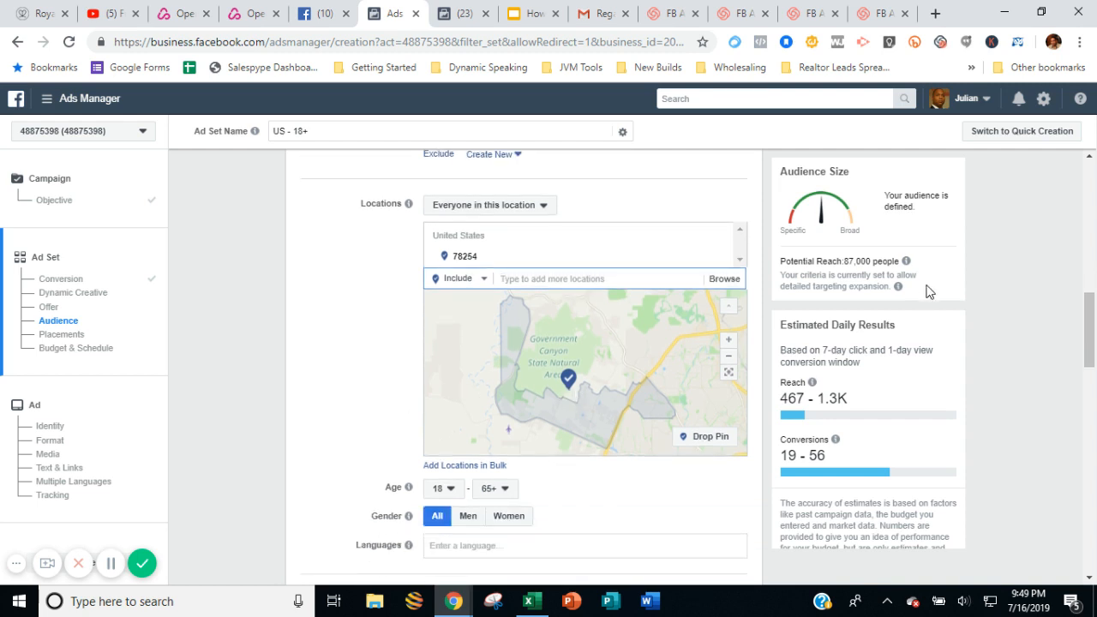
- Examine the audience size panel and highlight the potential reach figure for the 78254 location
mouse_move(906, 261)
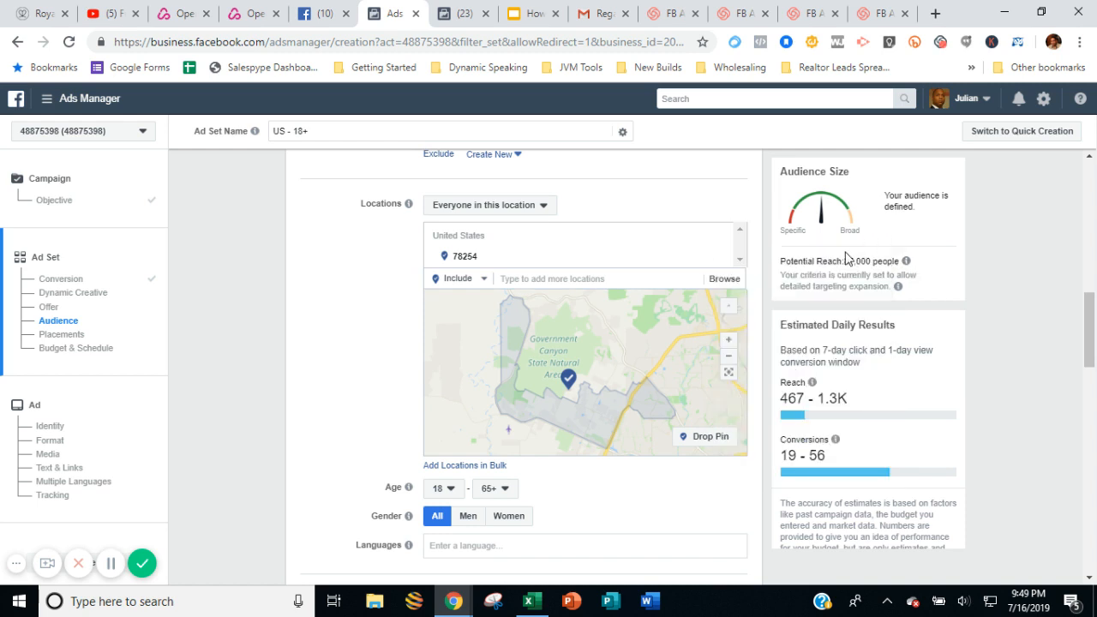
left_click_drag(843, 262, 897, 264)
mouse_move(900, 264)
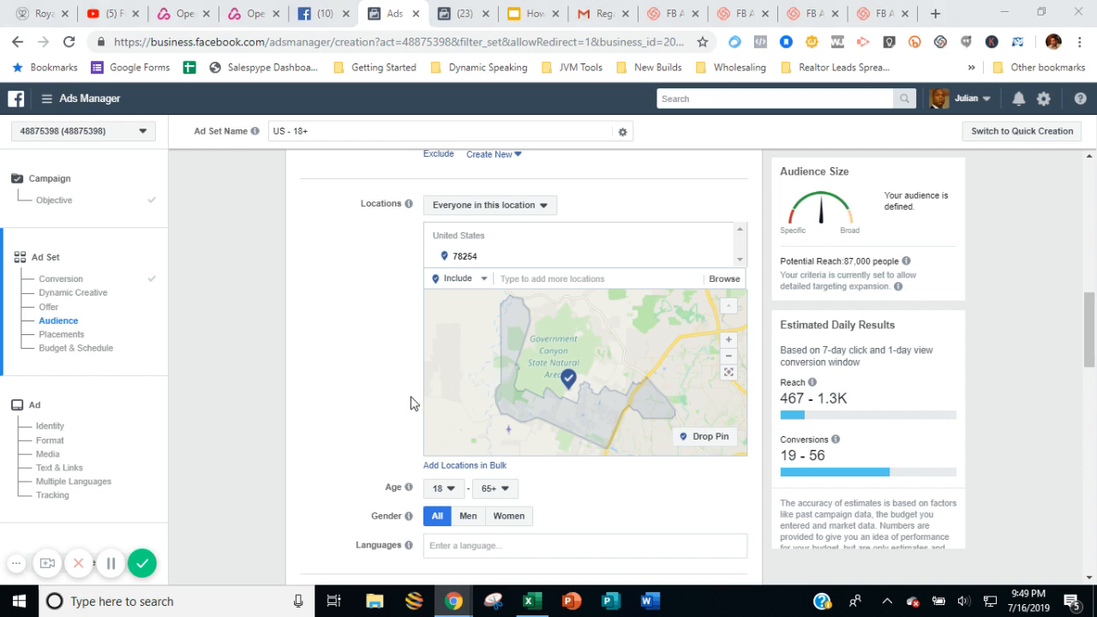
- Set the audience age range to 26 through 55
left_click(442, 488)
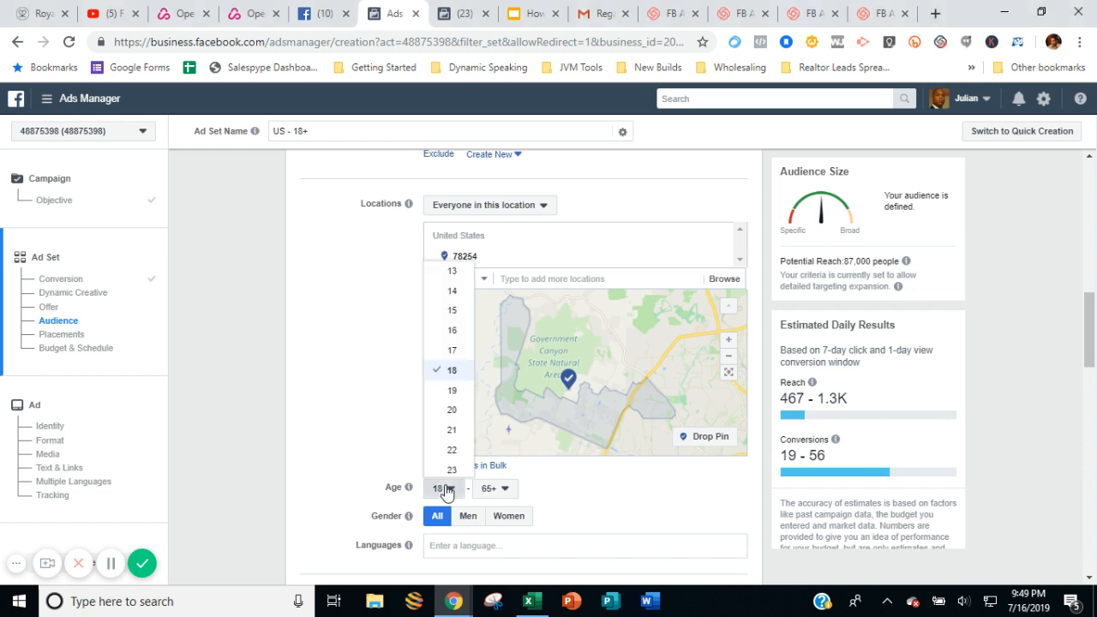
scroll(454, 440, "down", 1)
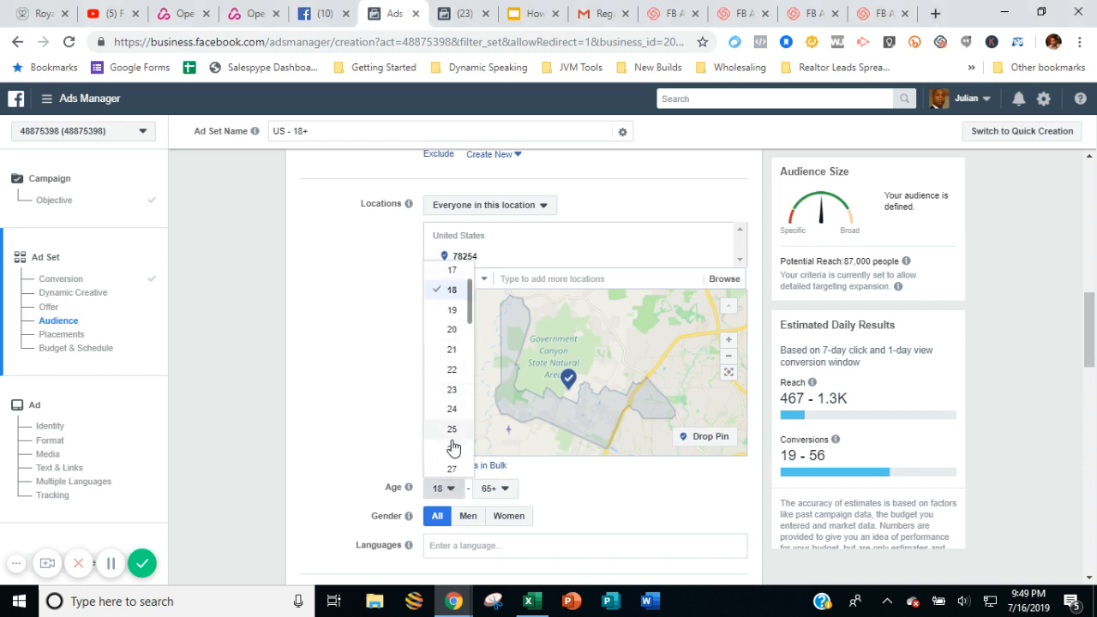
left_click(452, 449)
scroll(558, 489, "down", 2)
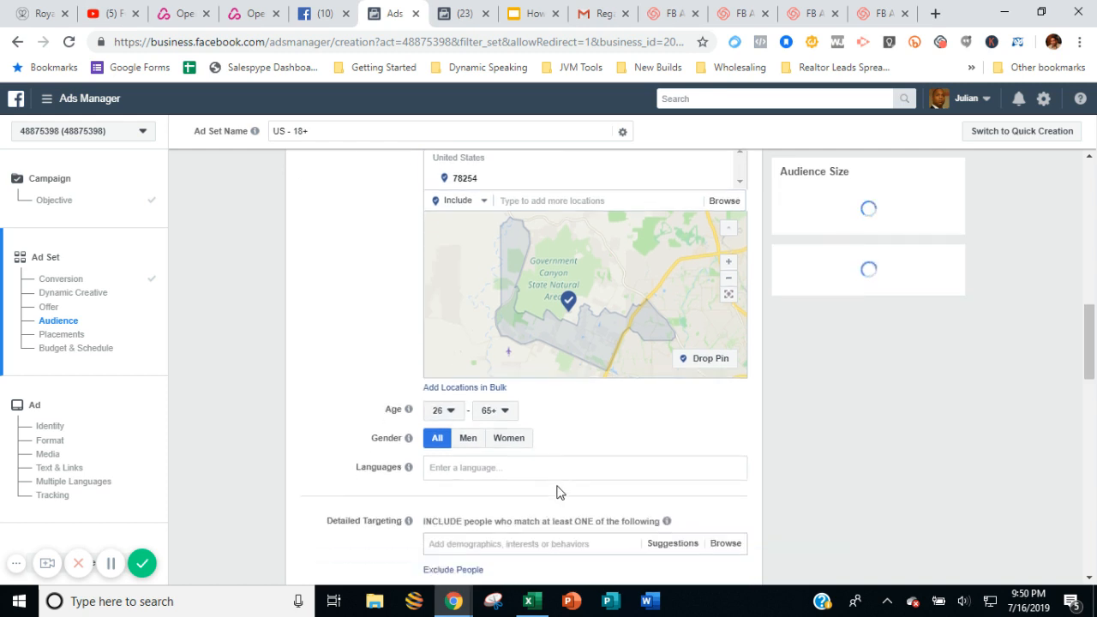
left_click(494, 327)
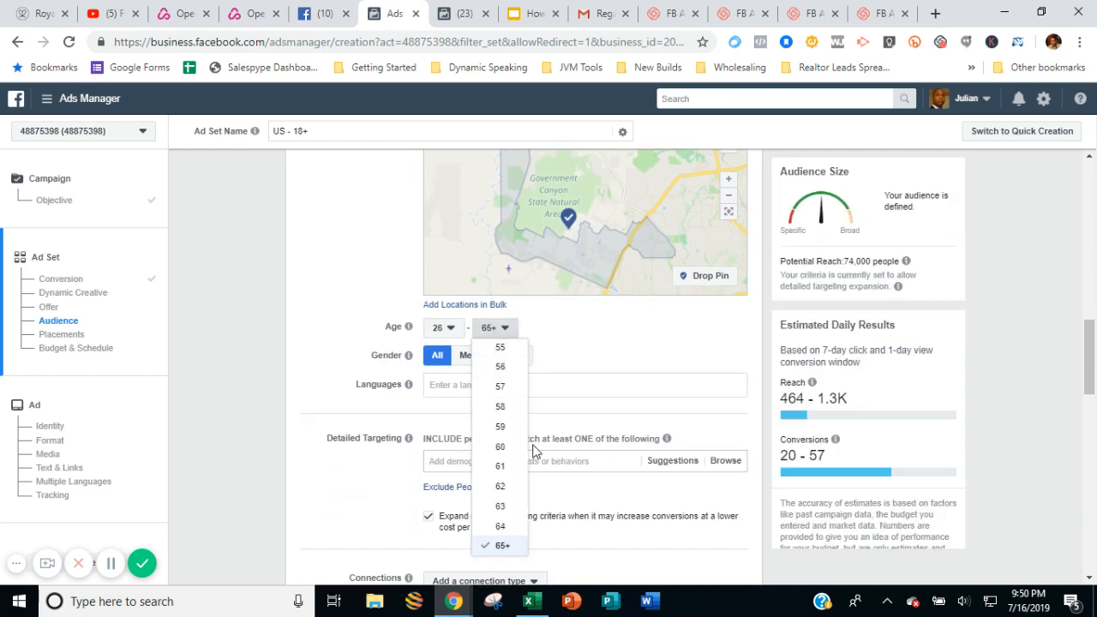
scroll(506, 387, "up", 3)
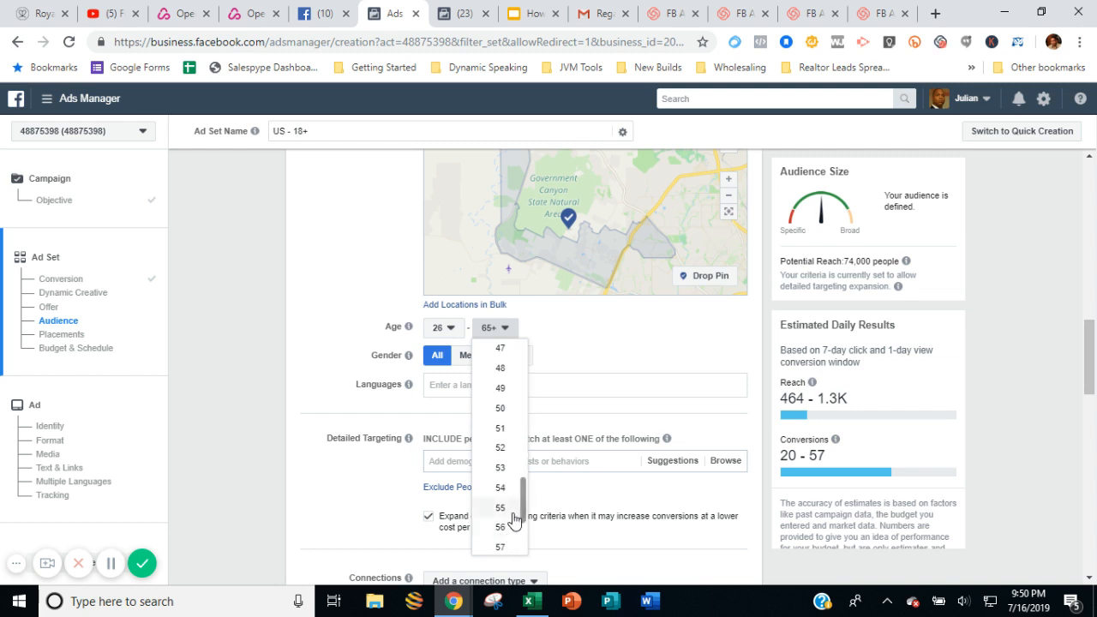
left_click(511, 509)
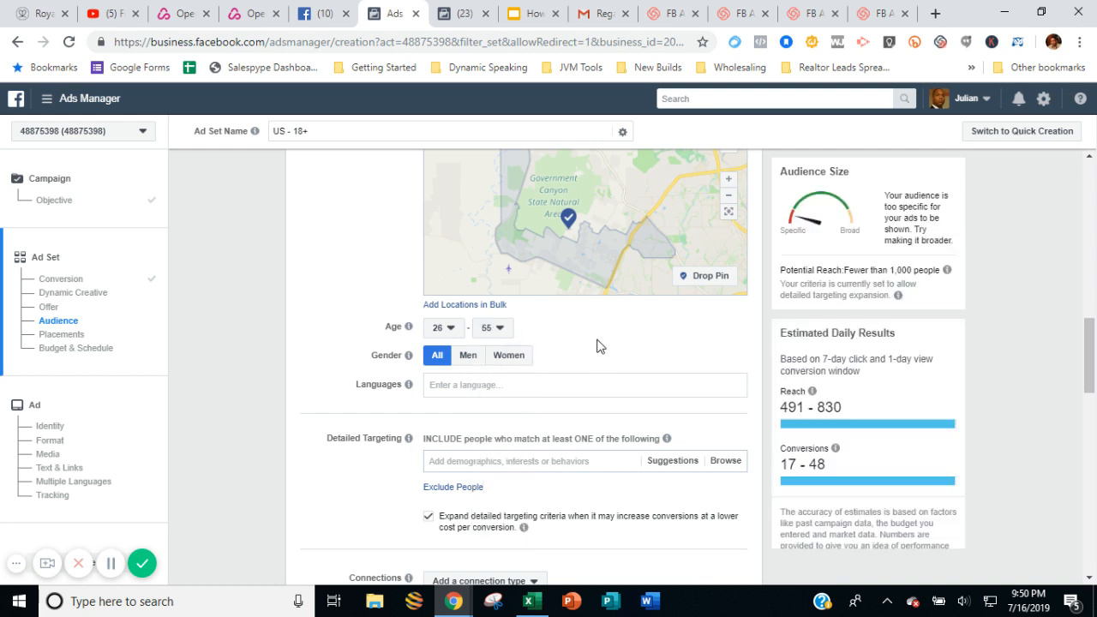
- Include people interested in Zillow and Quicken Loans in the detailed targeting, choosing the interest entries
scroll(318, 359, "down", 1)
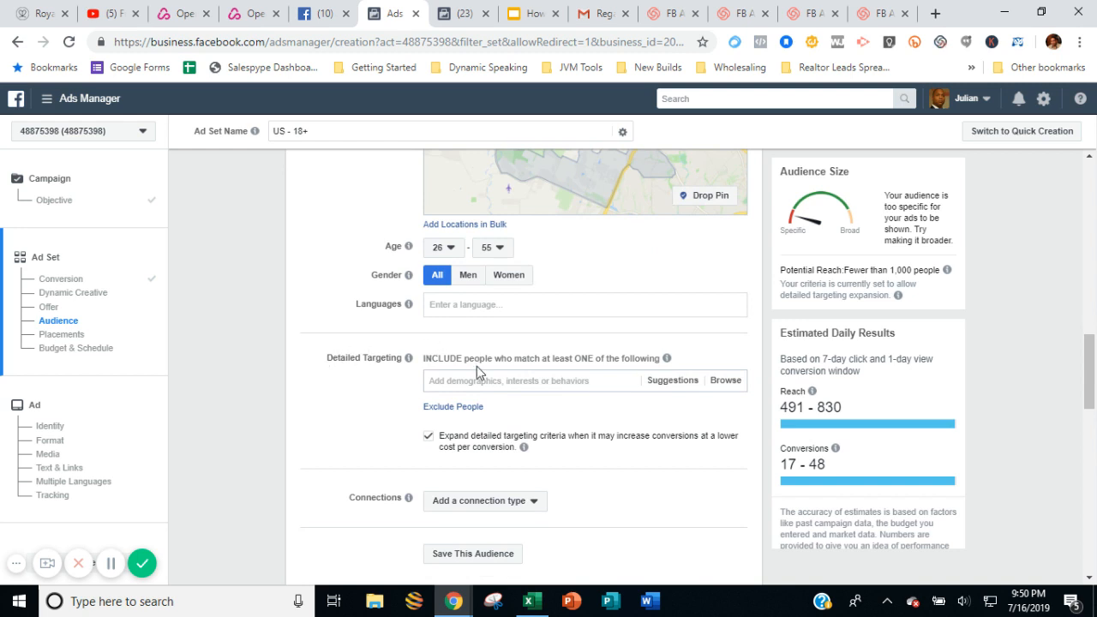
scroll(446, 394, "down", 1)
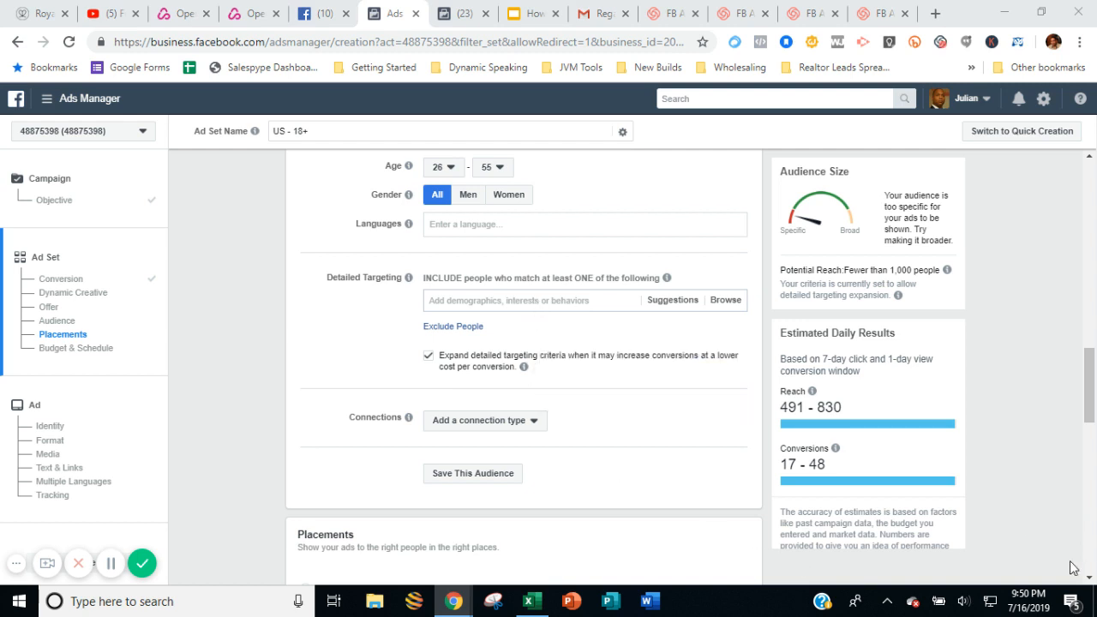
left_click(509, 300)
type("zillow")
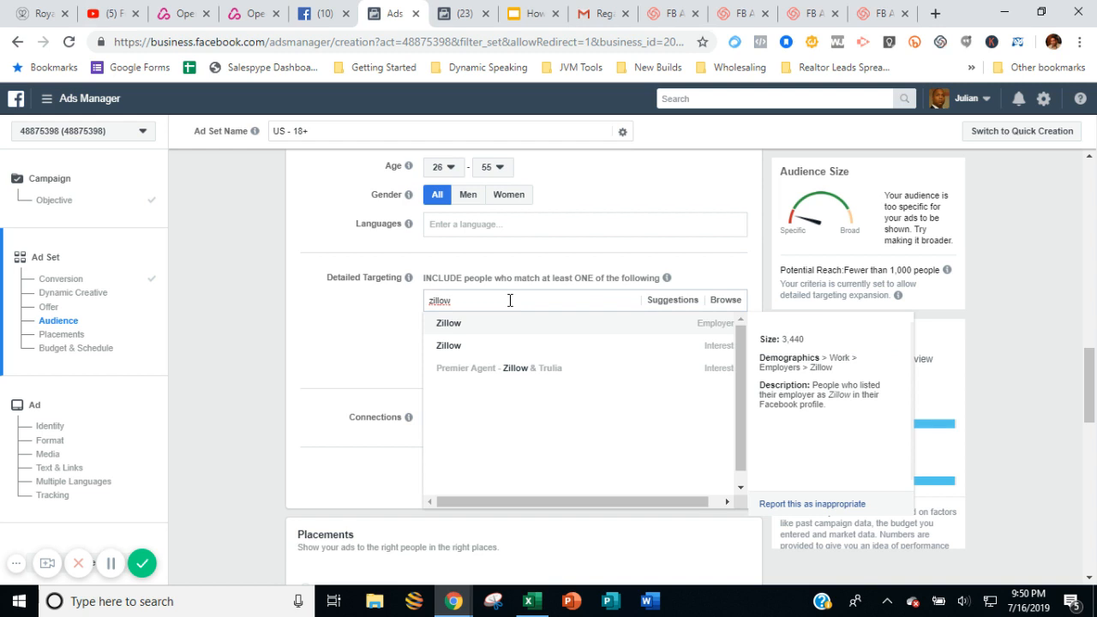
left_click(649, 349)
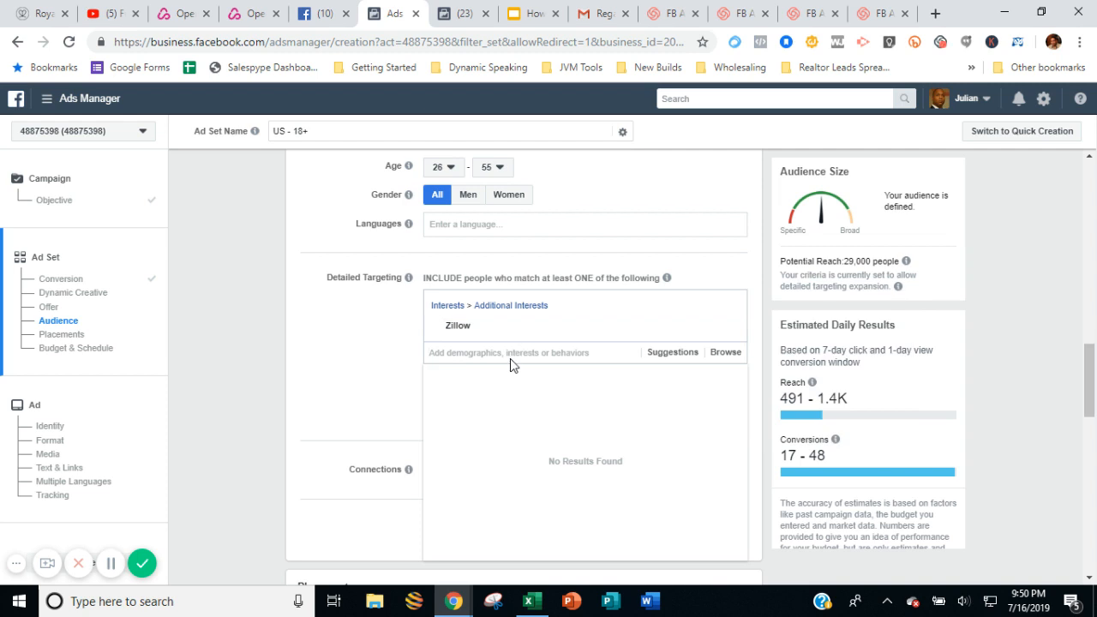
type("quicken")
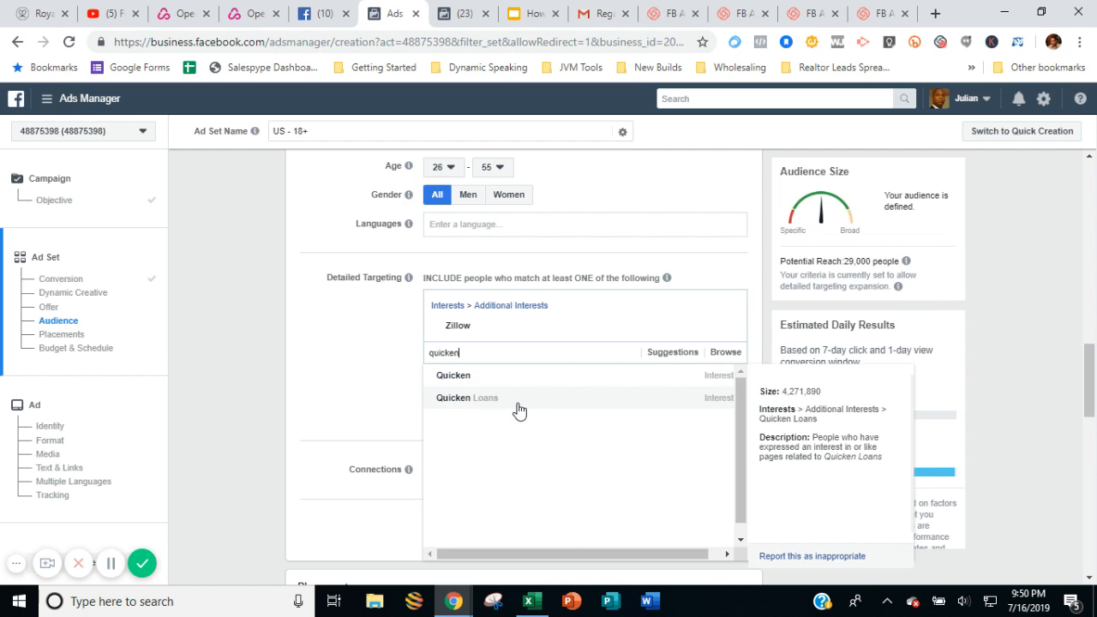
left_click(519, 403)
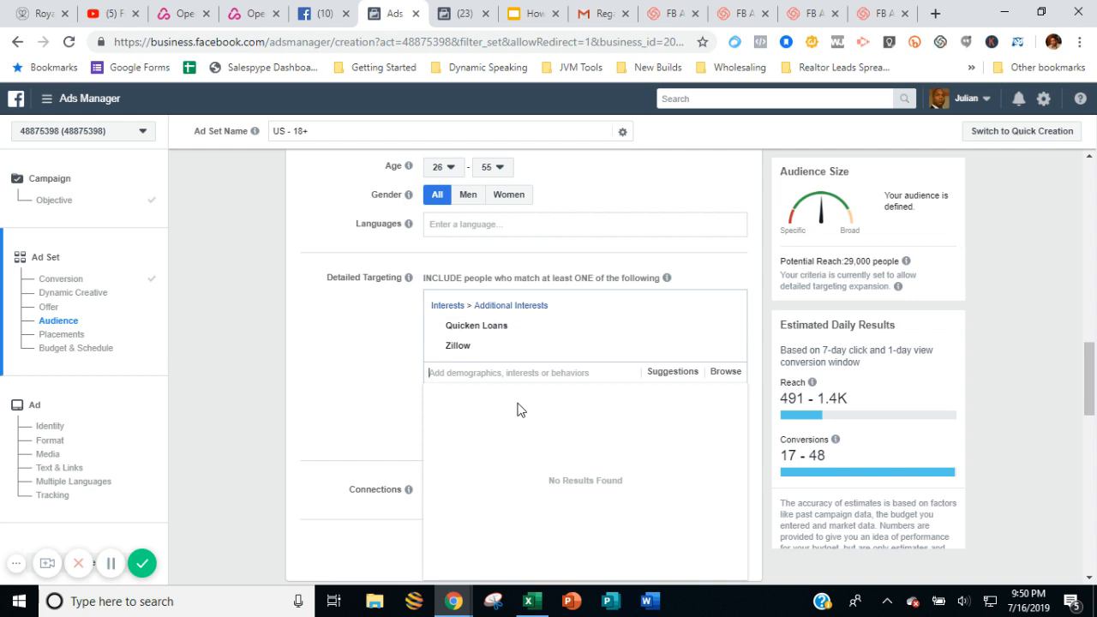
- Add the LendingTree and Redfin interests to the included detailed targeting
type("lend")
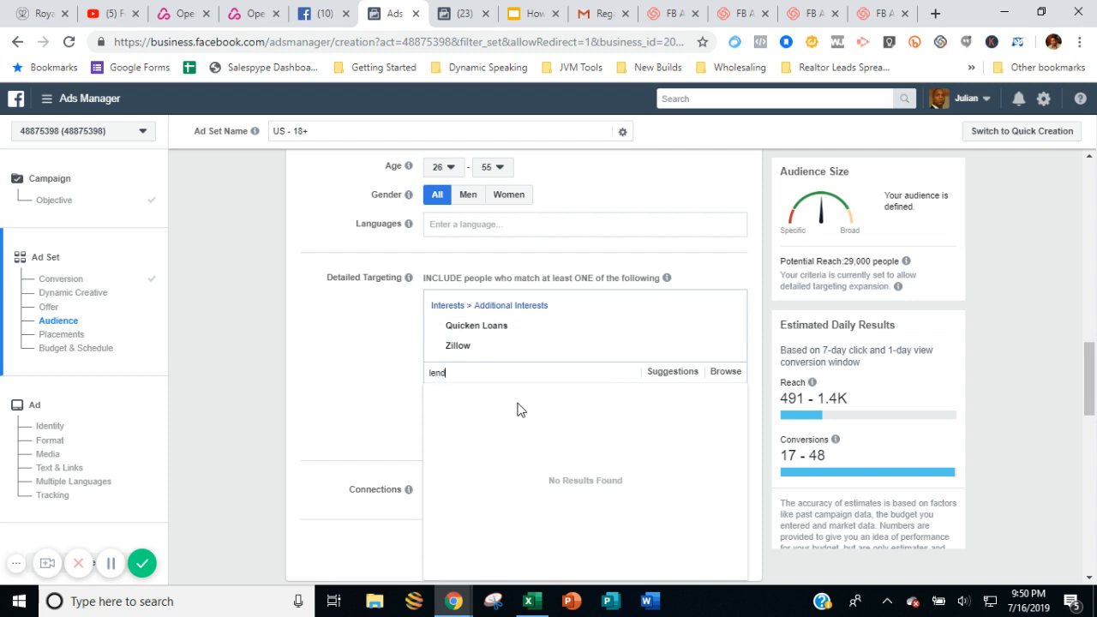
type("ing tiee")
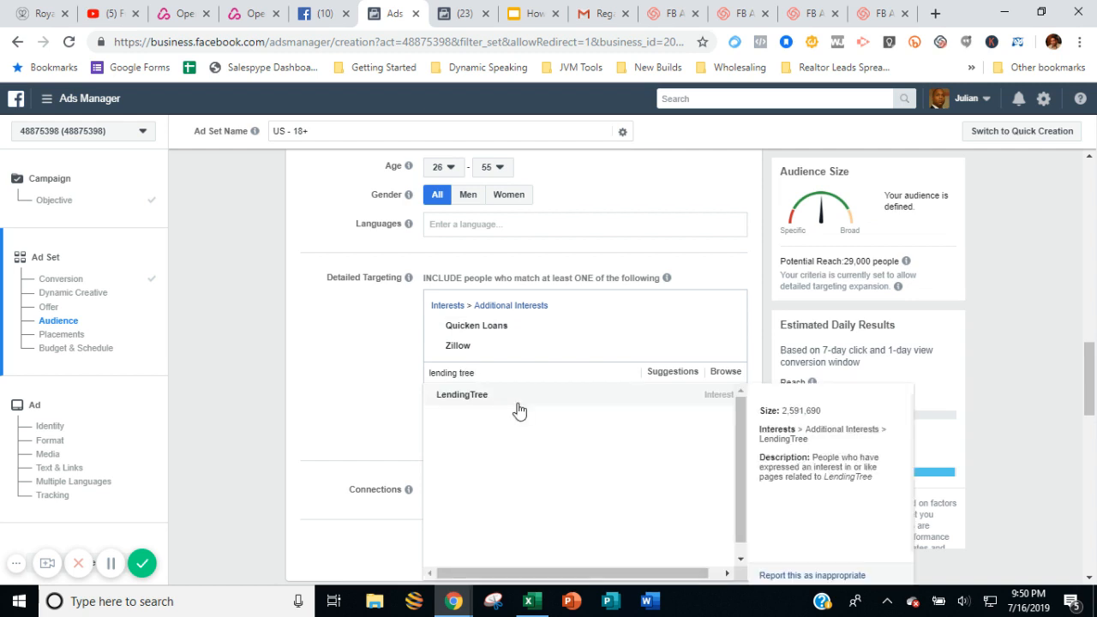
left_click(518, 410)
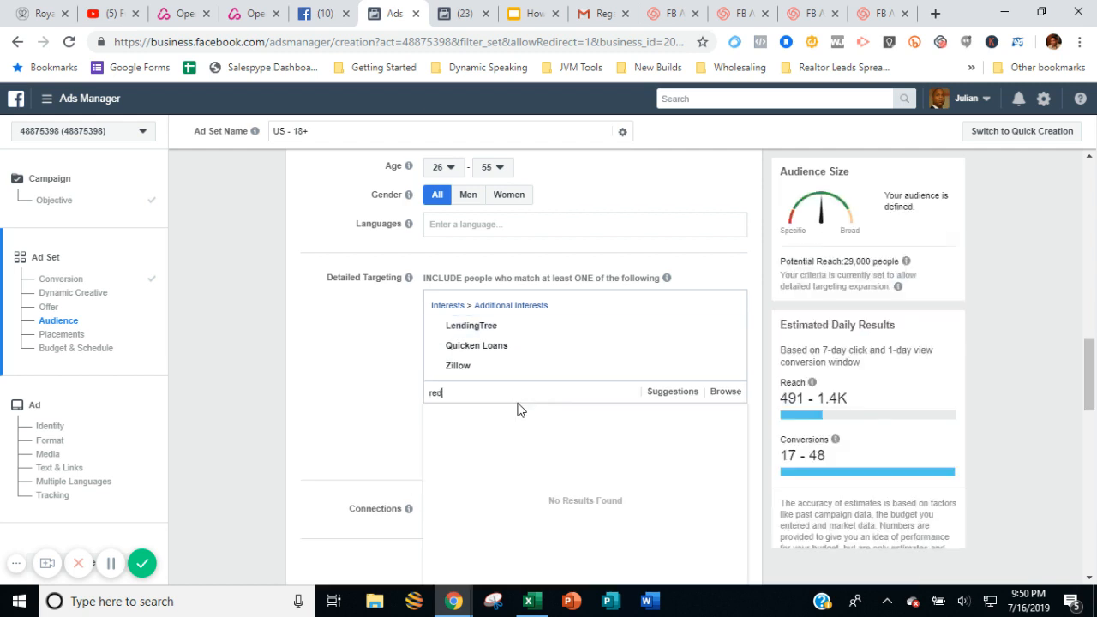
type("redfin")
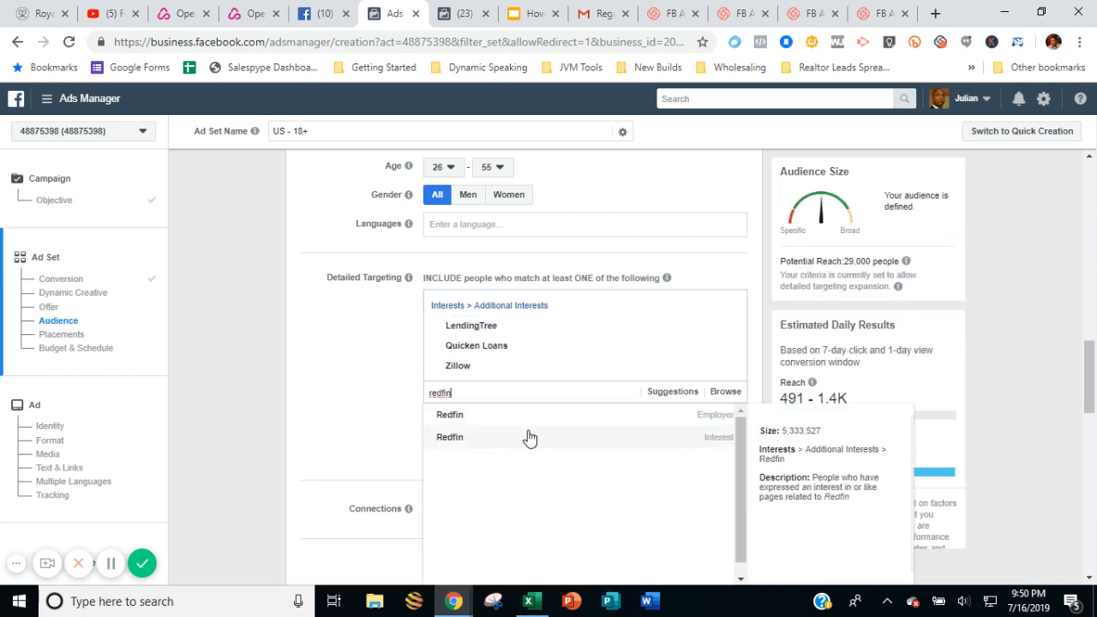
left_click(529, 437)
- Add the Realtor.com, Trulia and House Hunters interests to the included detailed targeting
type("realtor")
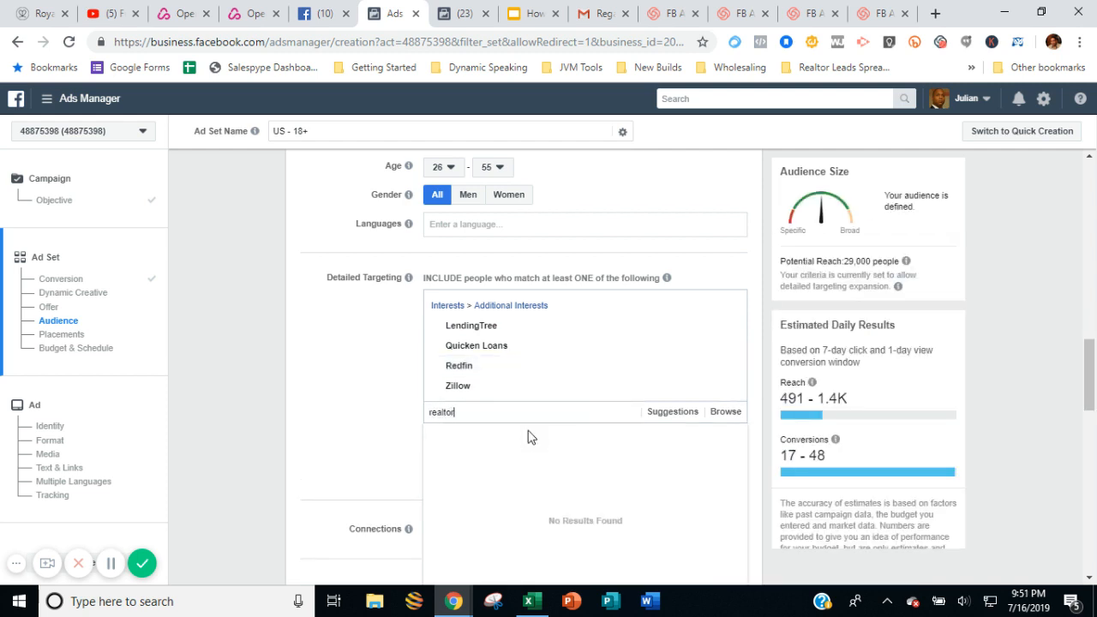
type(".com")
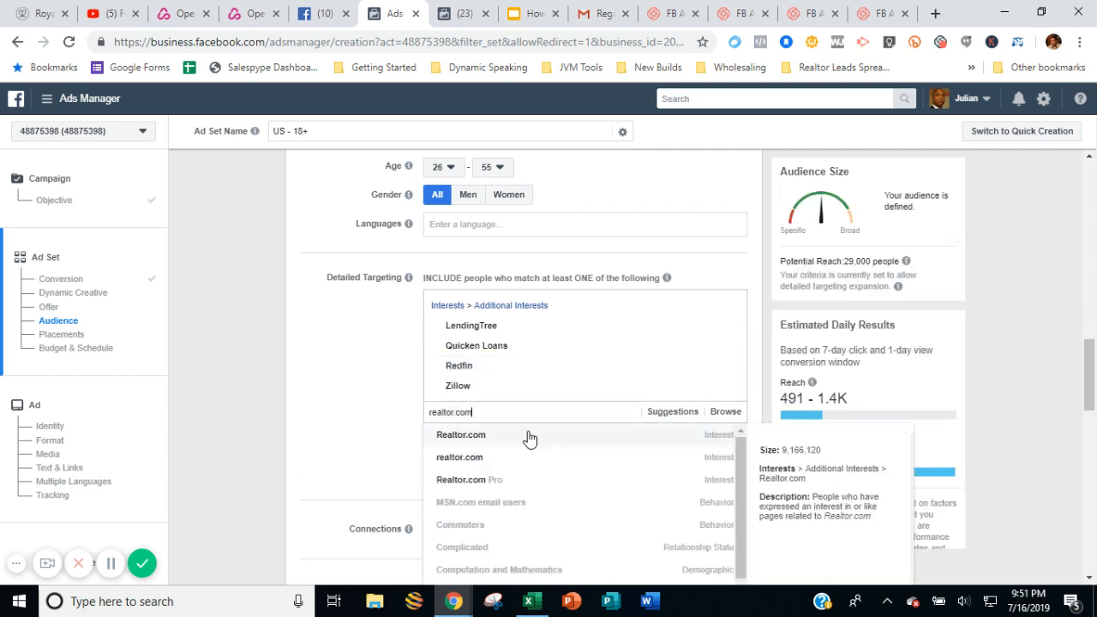
left_click(531, 436)
type("trulia")
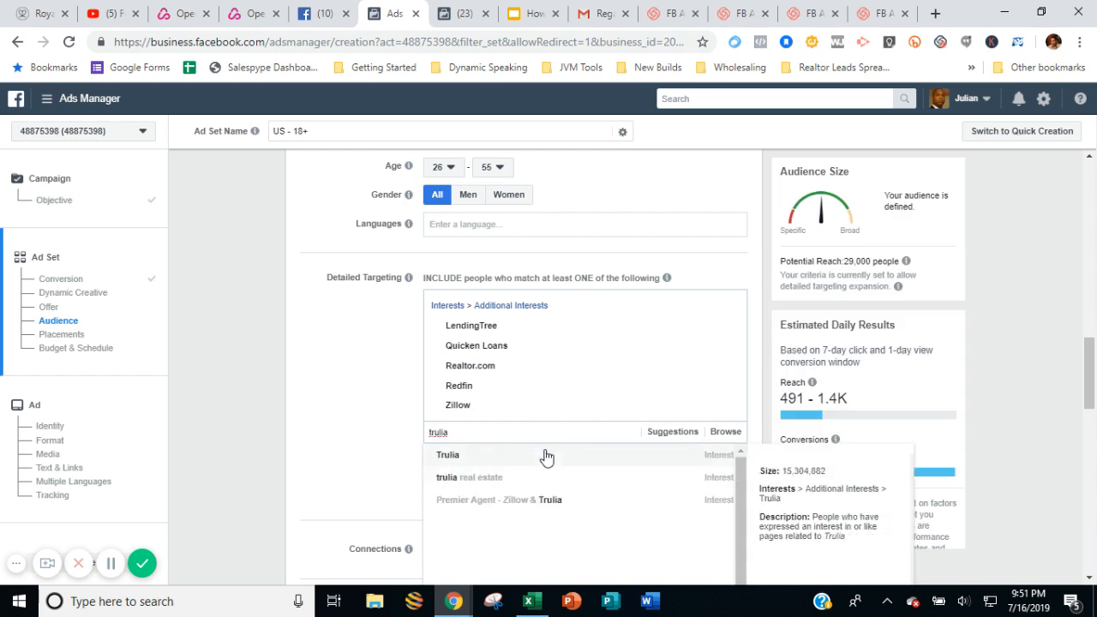
left_click(547, 455)
type("h")
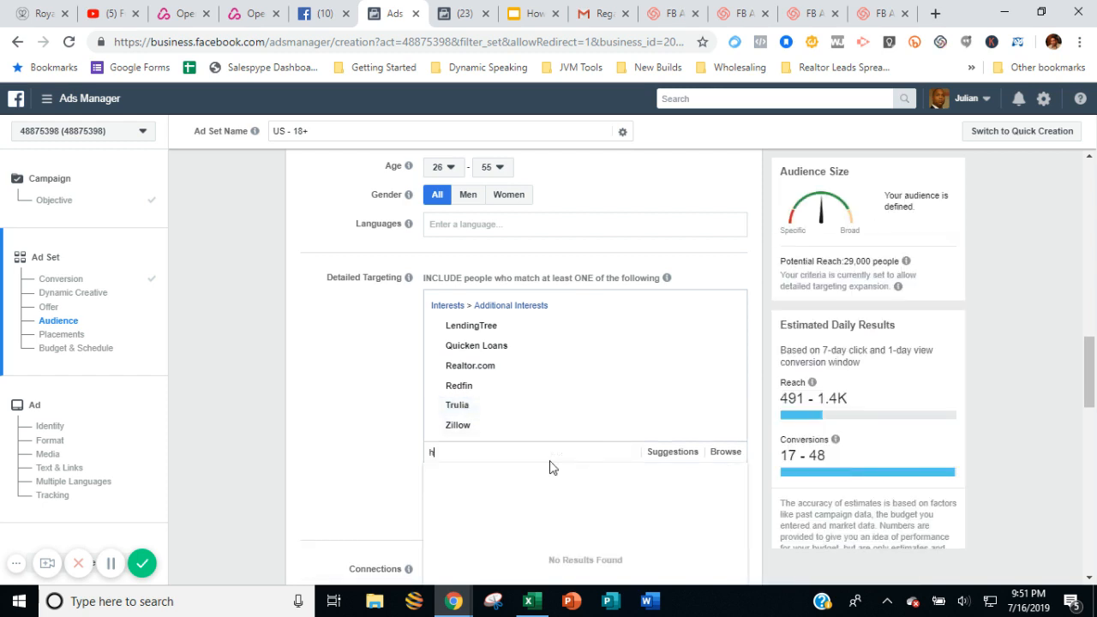
type("ouse hunters")
left_click(535, 476)
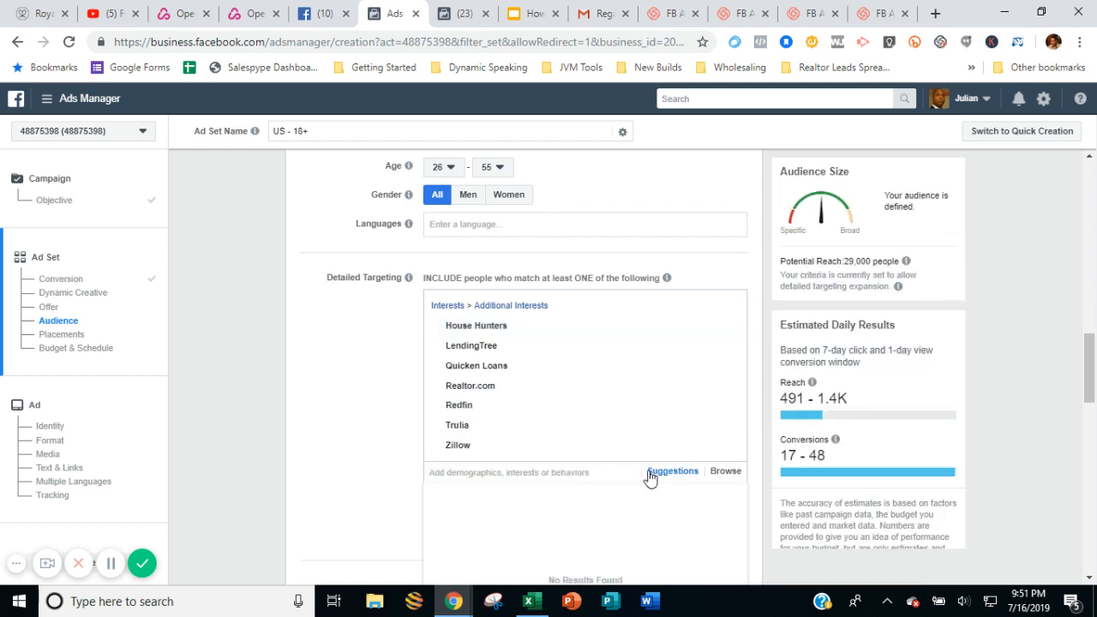
- Add the suggested interests Pre-qualification (lending), House Hunting, Mortgage loans and First-time buyer to the included detailed targeting
left_click(651, 473)
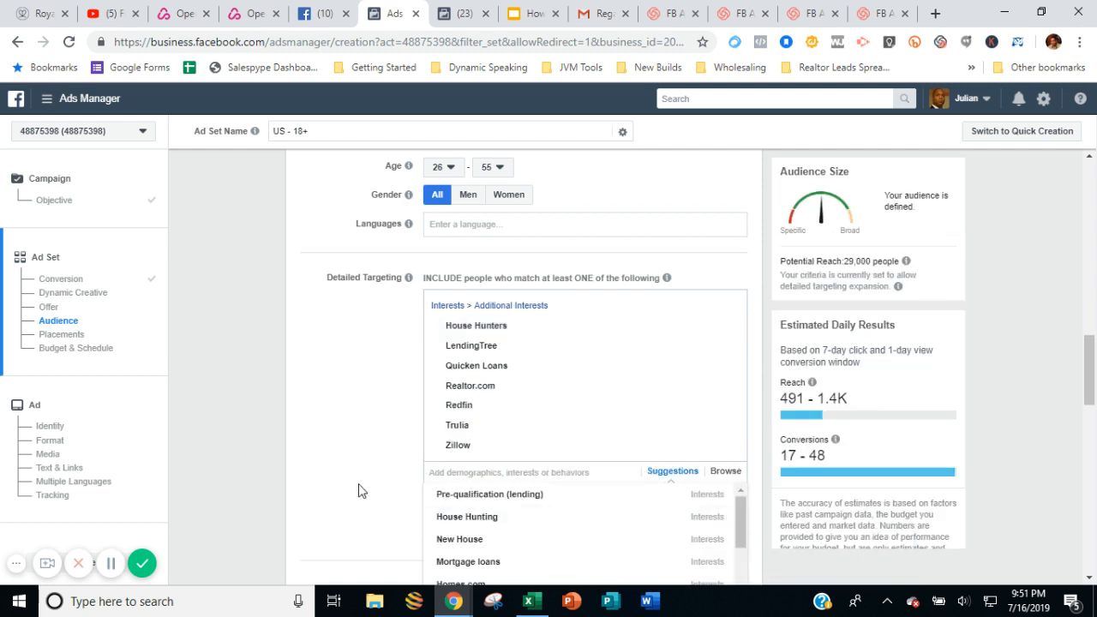
scroll(762, 511, "down", 1)
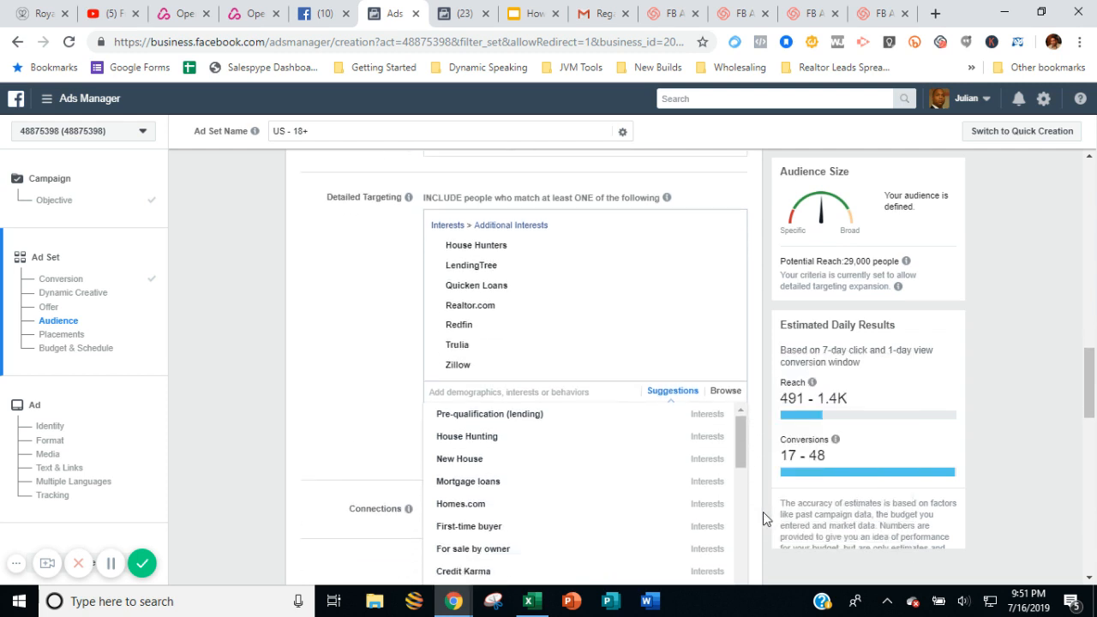
left_click(614, 418)
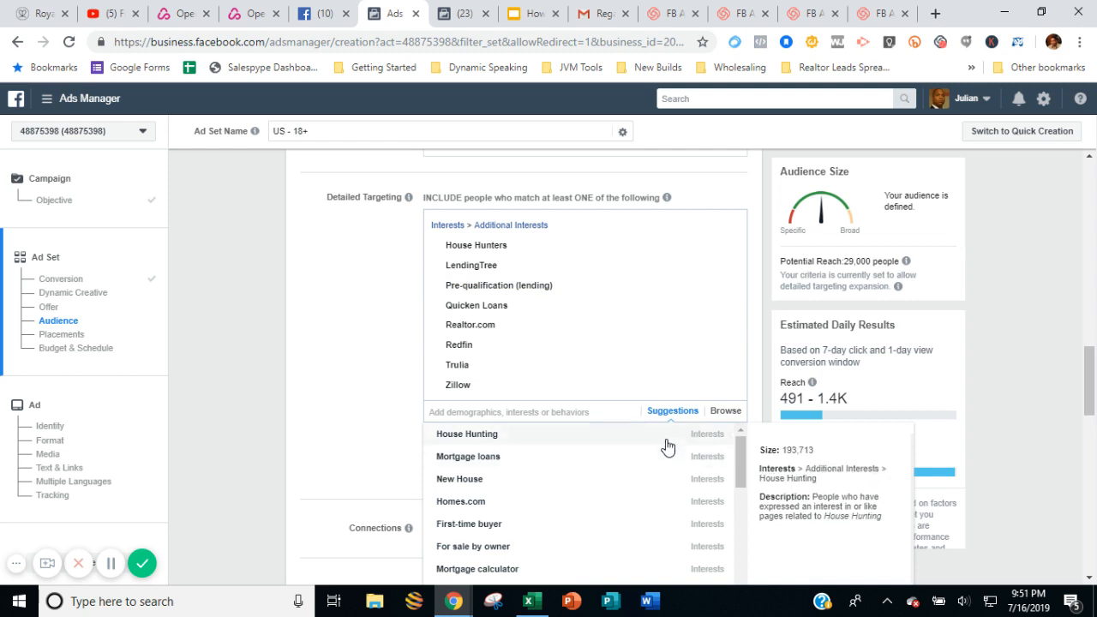
left_click(692, 432)
scroll(759, 435, "down", 2)
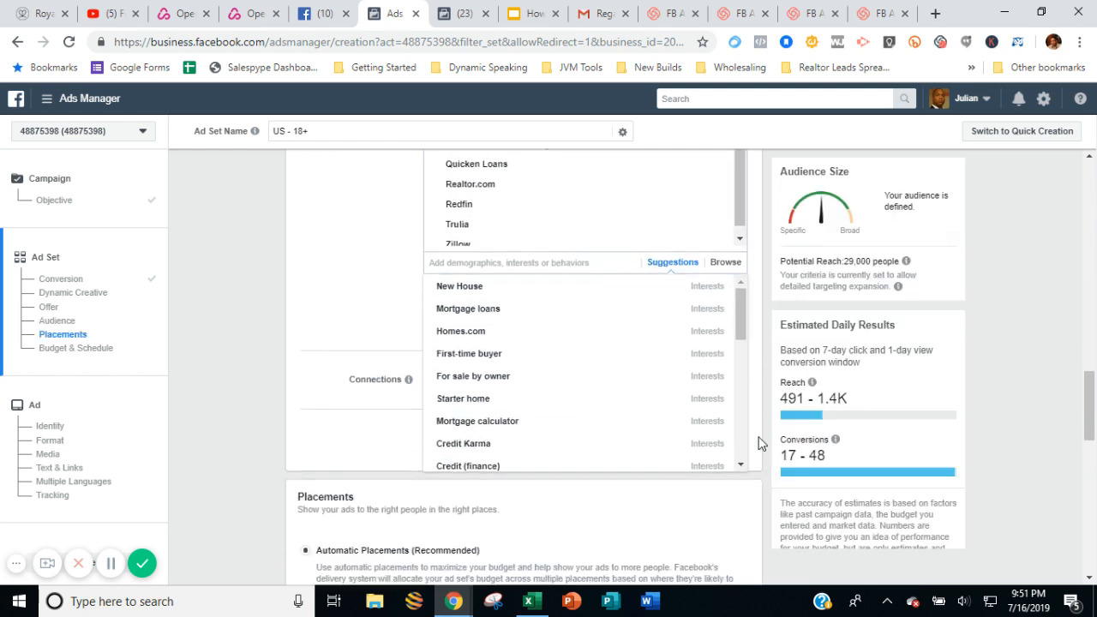
left_click(563, 314)
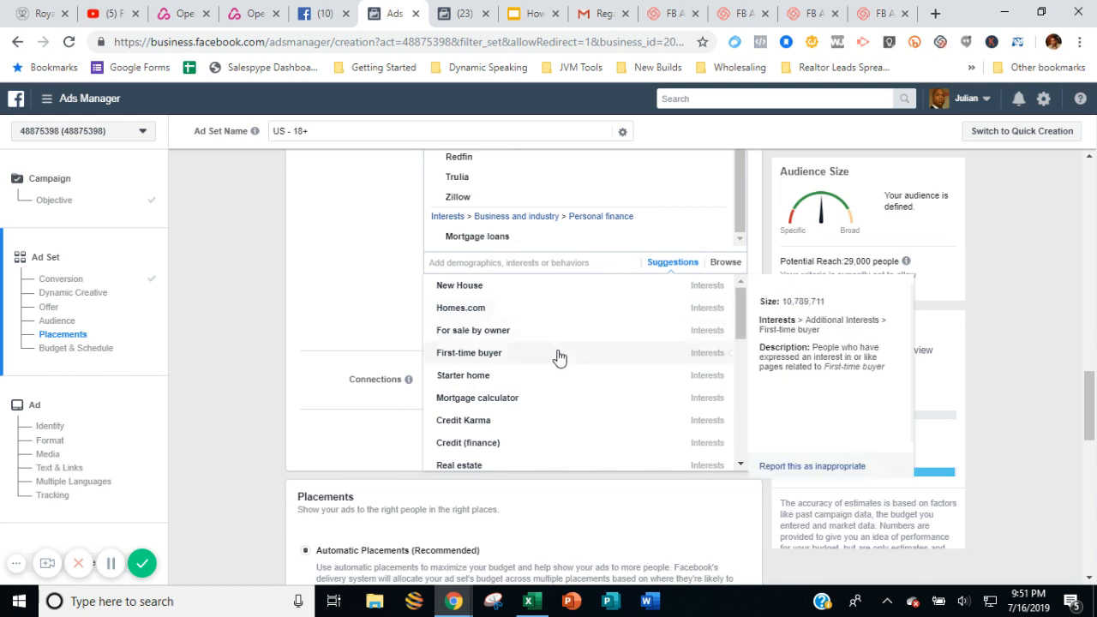
left_click(558, 357)
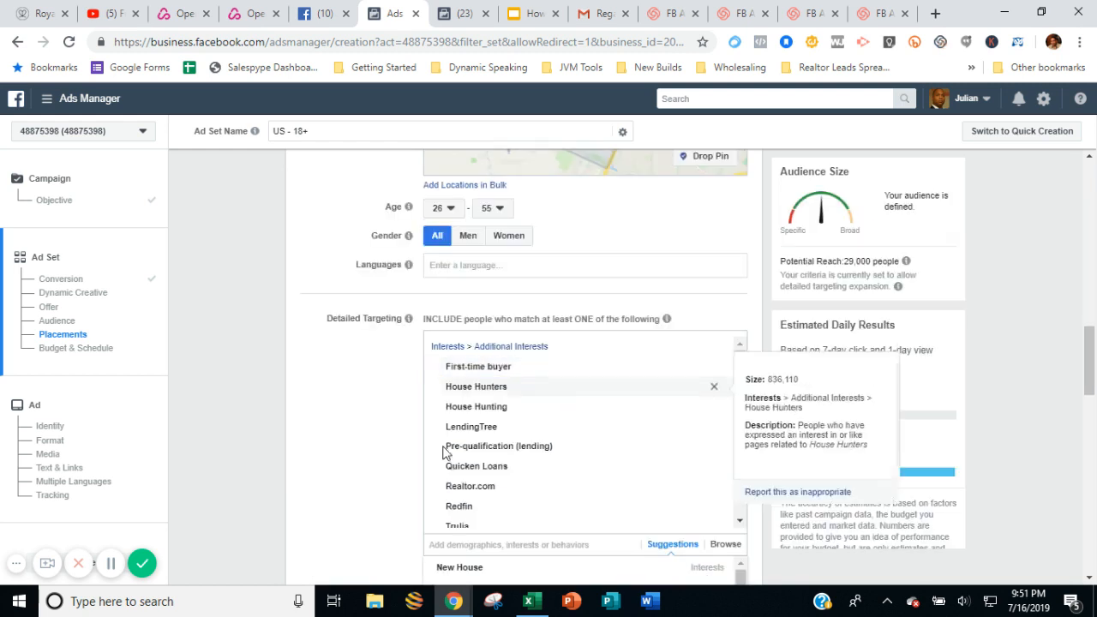
scroll(362, 448, "down", 1)
scroll(319, 444, "down", 2)
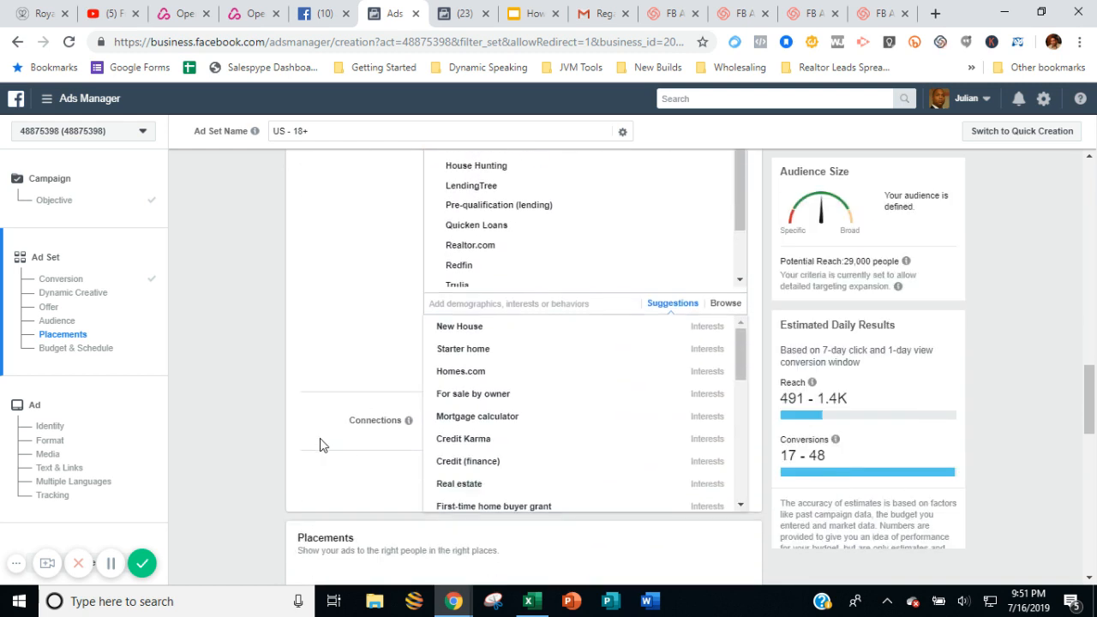
left_click(378, 339)
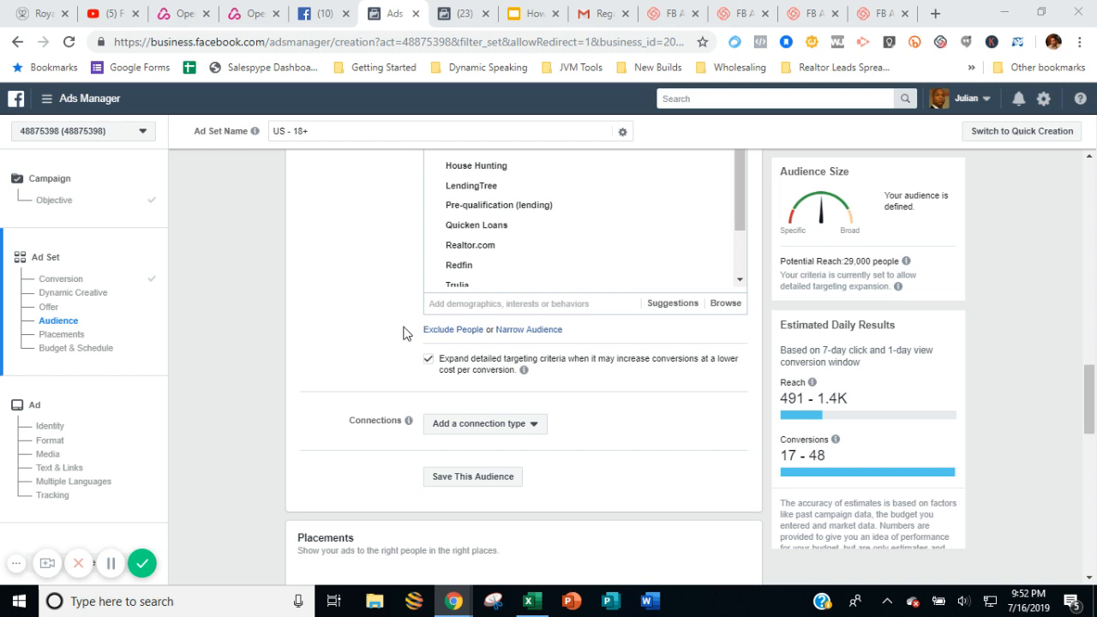
- Exclude people with the job title Real Estate Agent/Broker from the detailed targeting
left_click(453, 333)
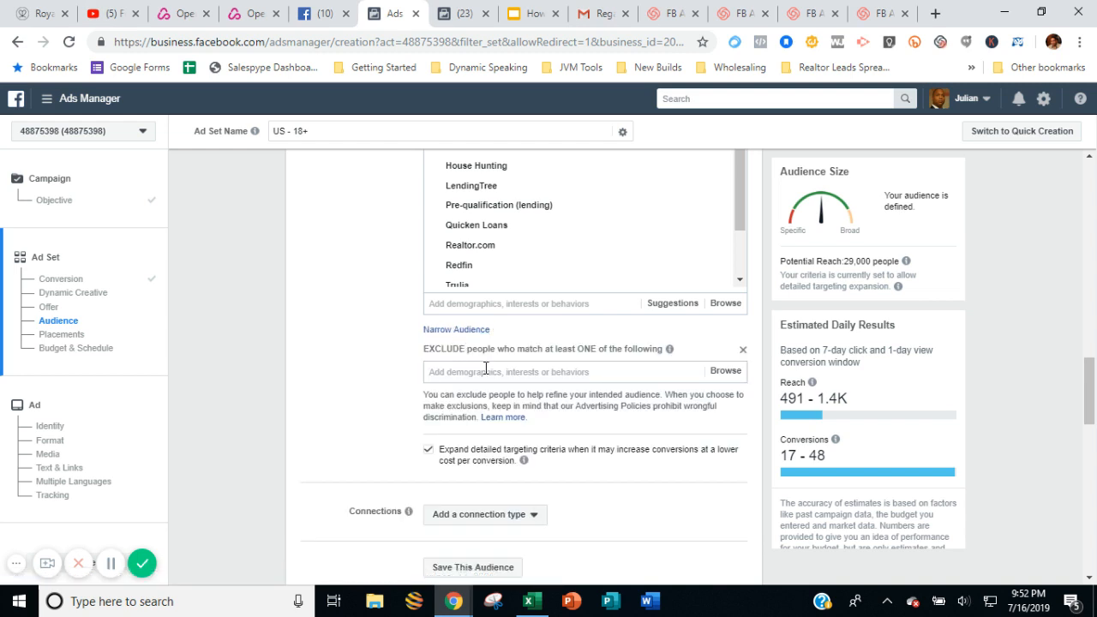
left_click(485, 370)
type("real estate")
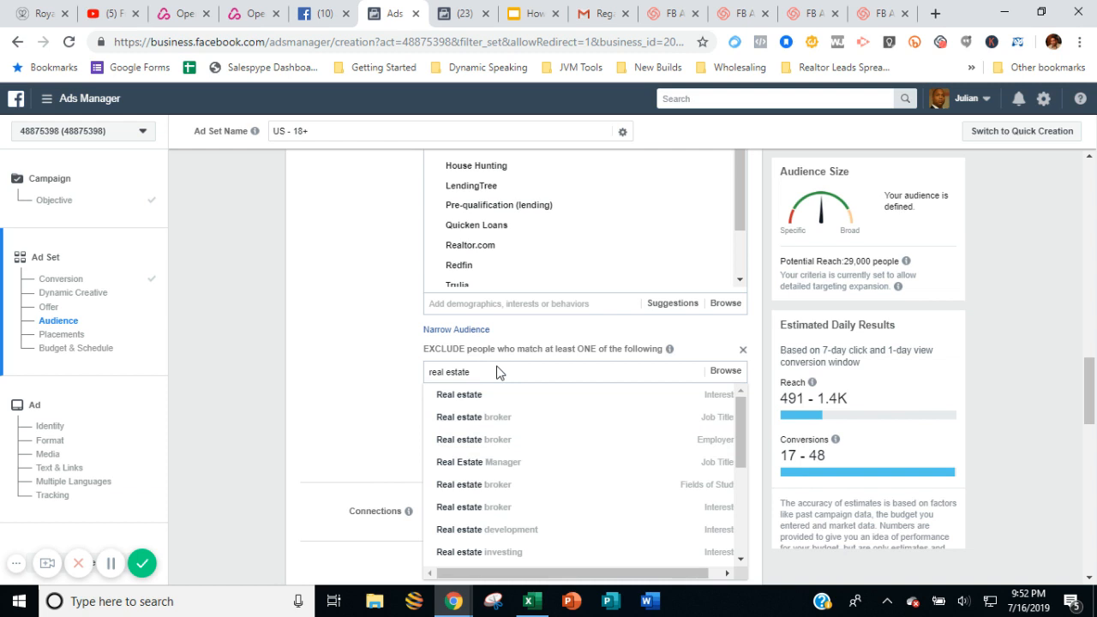
type(" agen")
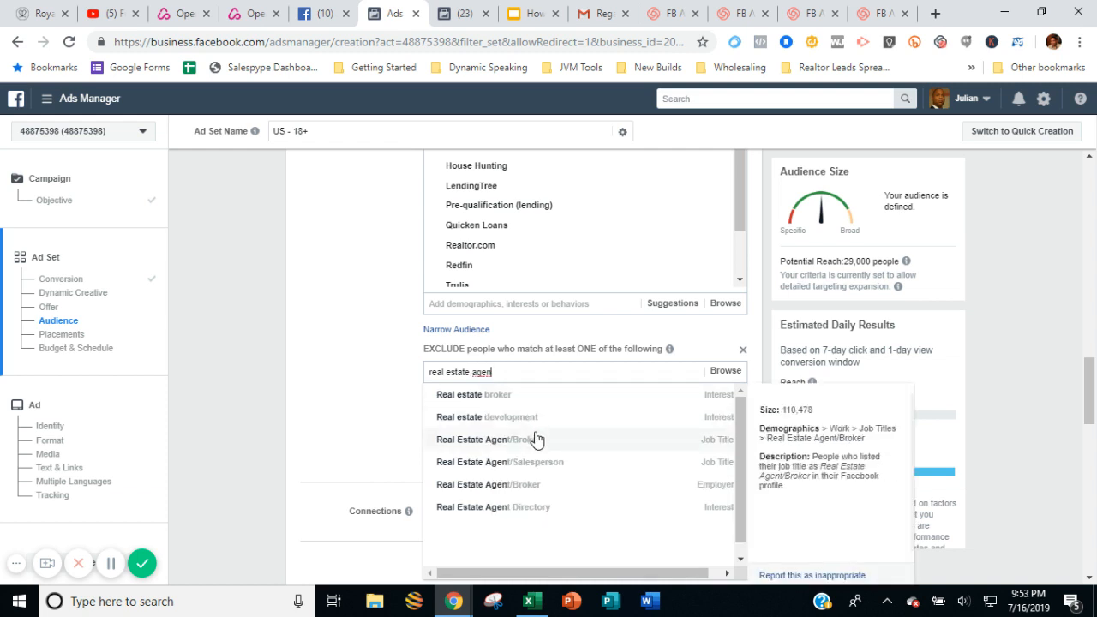
left_click(535, 439)
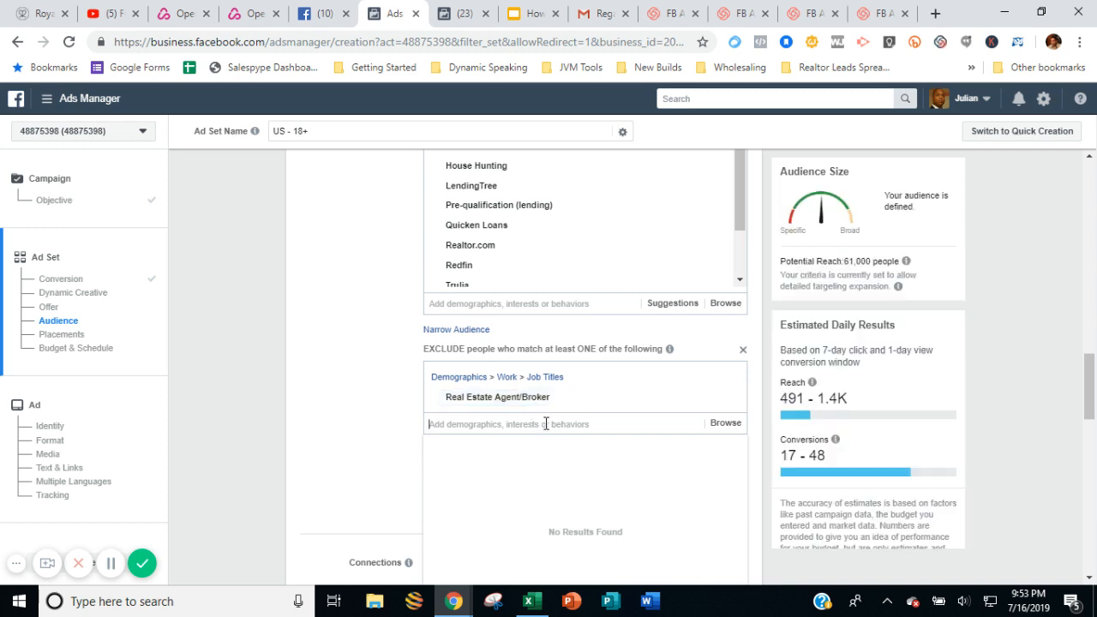
- Exclude people with the job title Real Estate Agent/Salesperson from the detailed targeting
type("real estate")
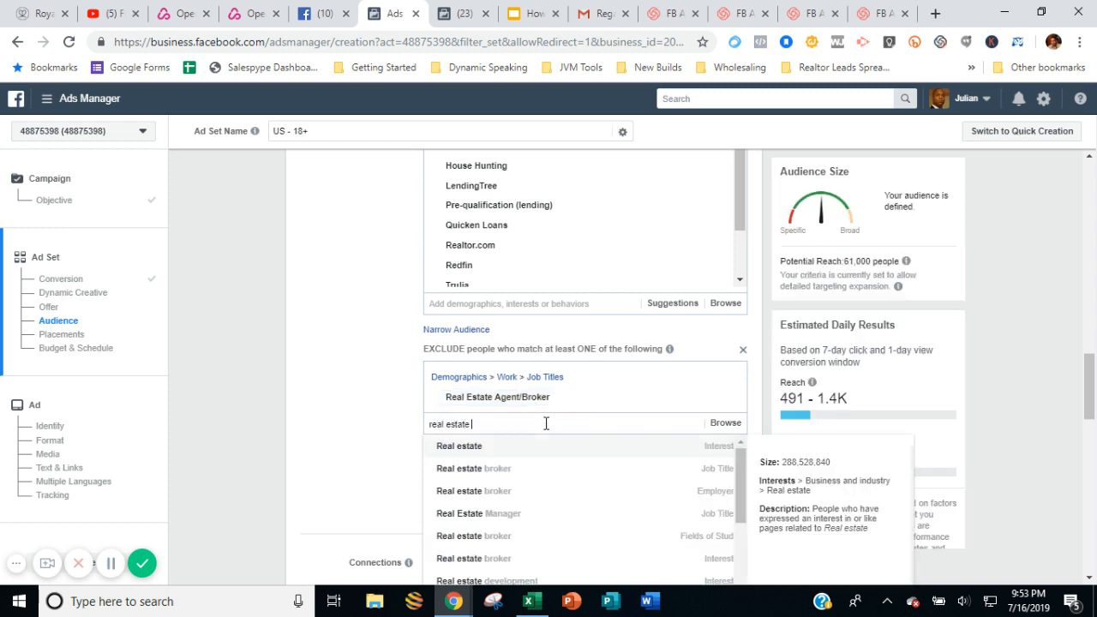
type(" age")
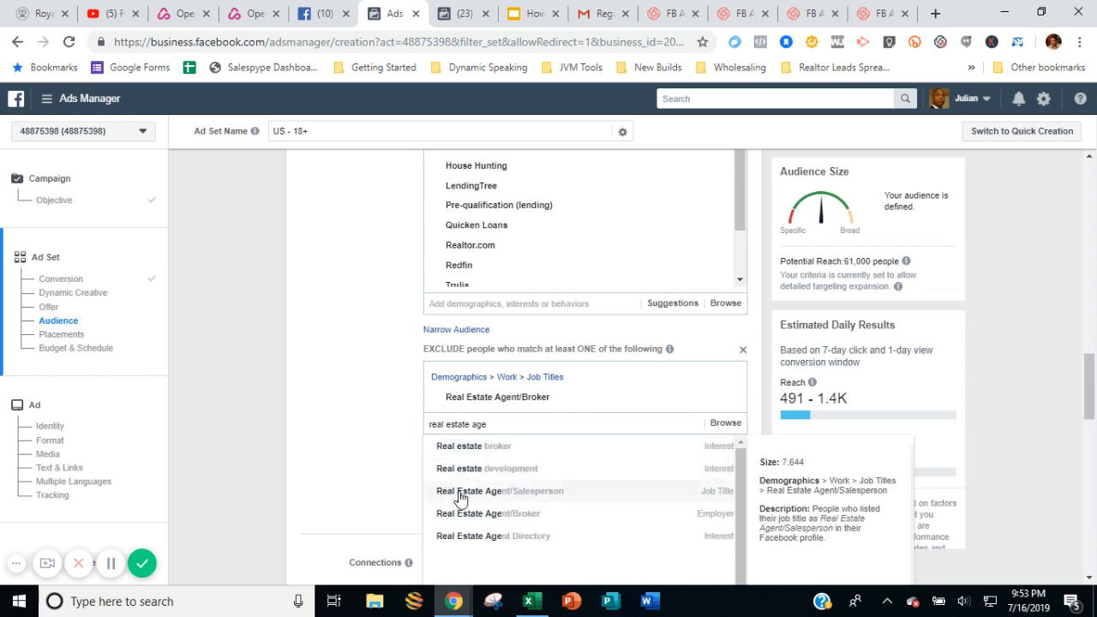
left_click(461, 495)
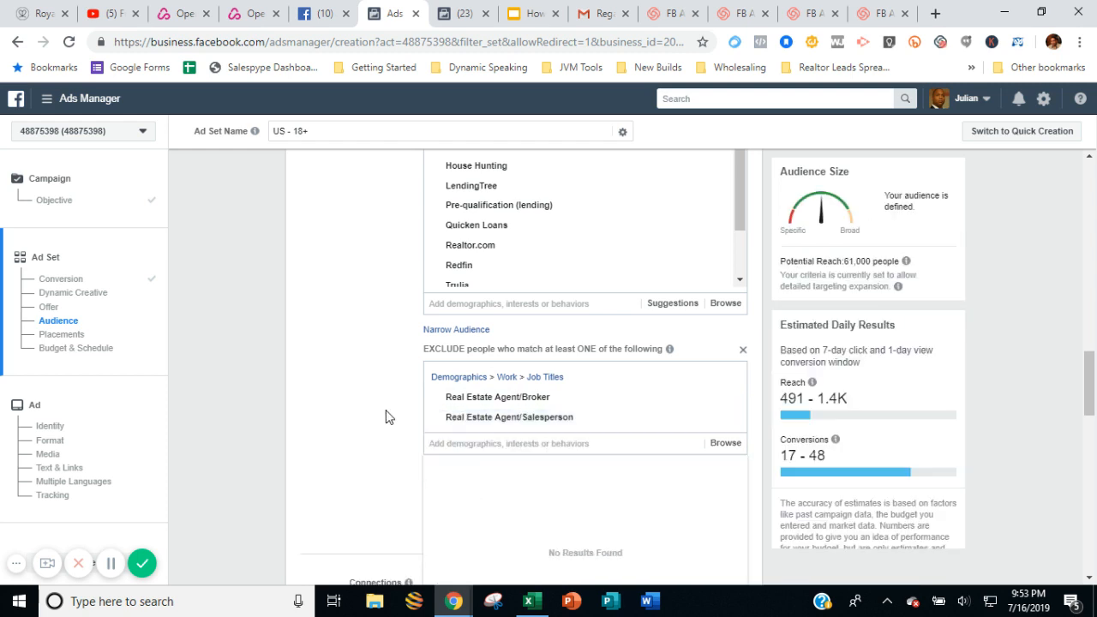
scroll(385, 416, "down", 1)
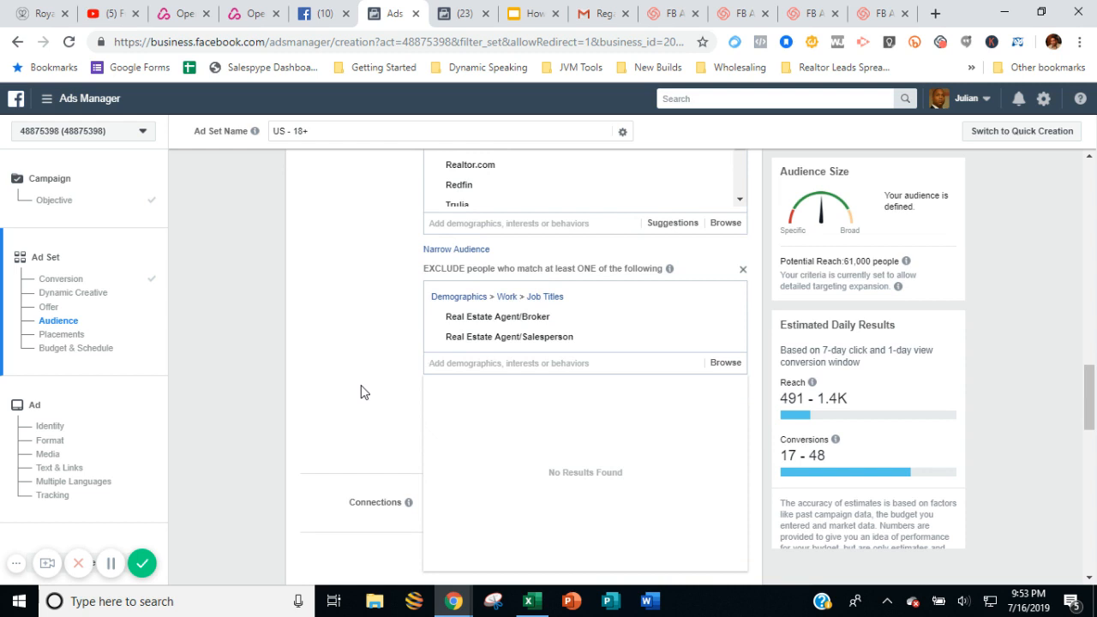
left_click(362, 389)
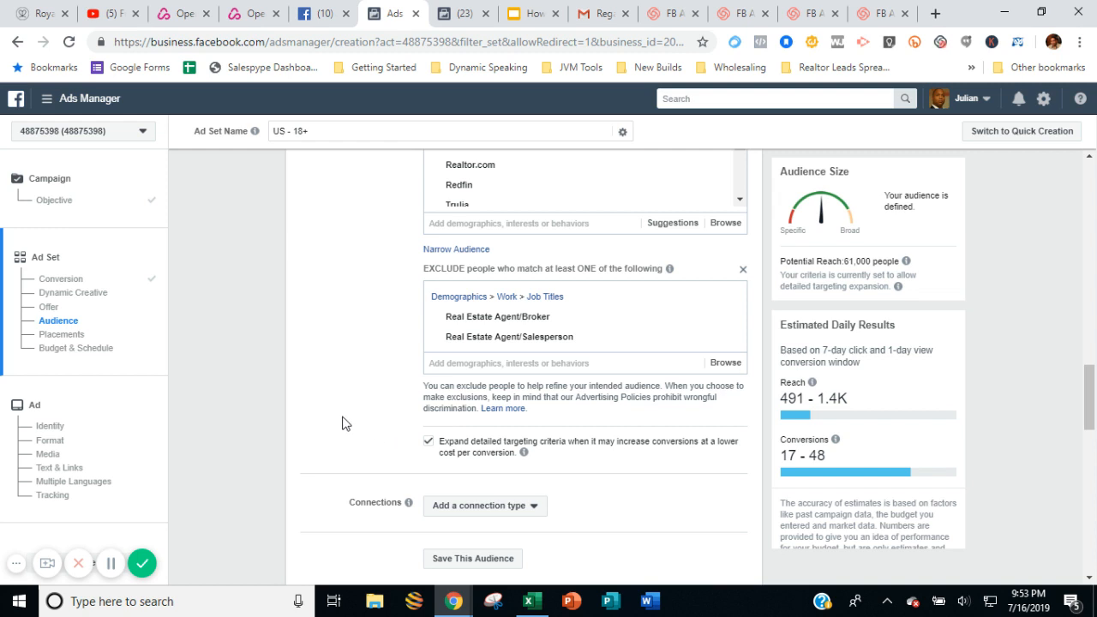
- Switch the ad set to manually edited placements and restrict the devices to Mobile only
scroll(334, 418, "down", 1)
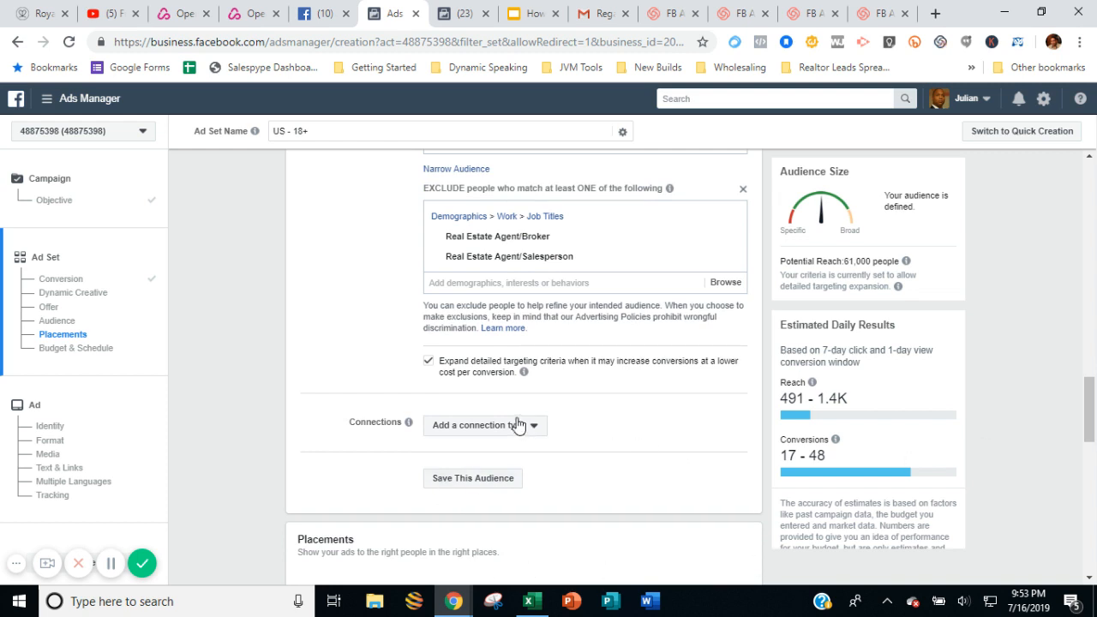
mouse_move(531, 254)
scroll(334, 300, "down", 2)
scroll(334, 299, "down", 2)
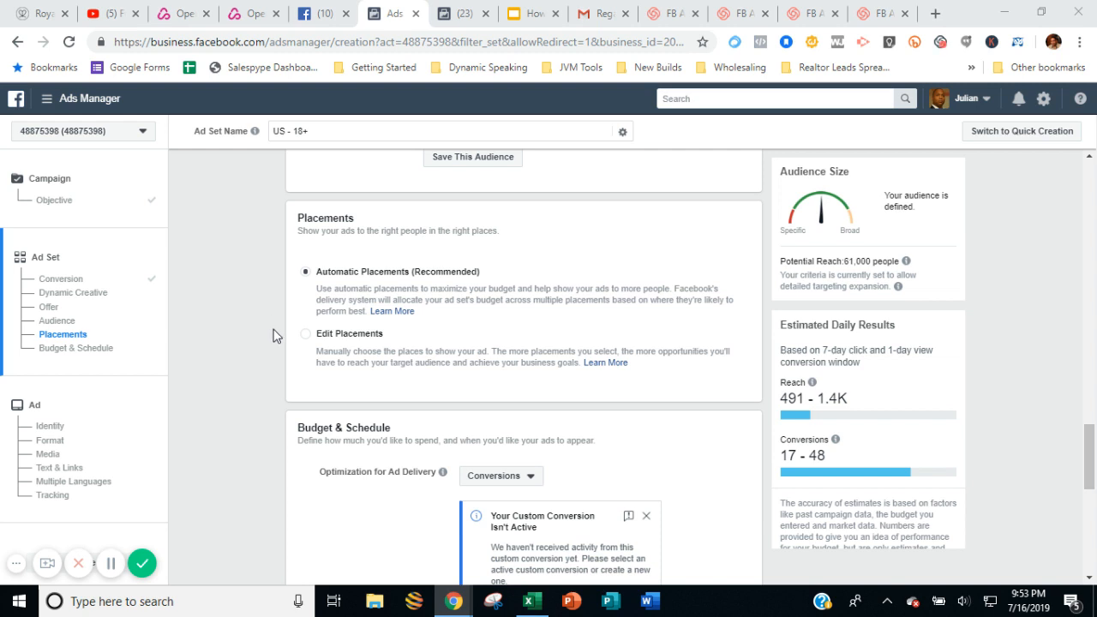
left_click(306, 333)
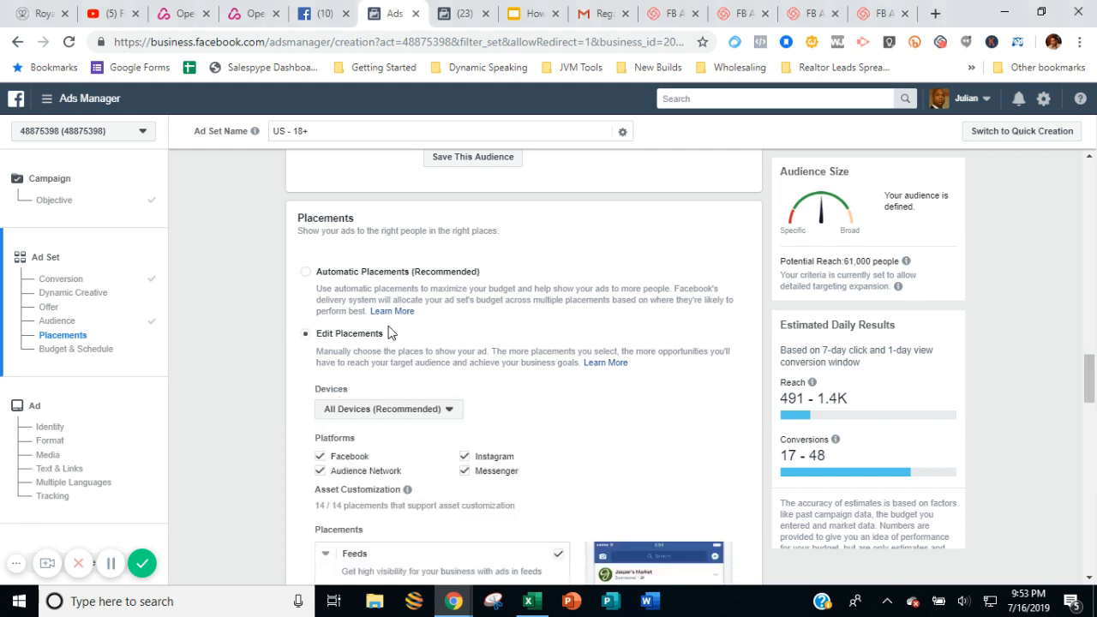
scroll(478, 334, "down", 2)
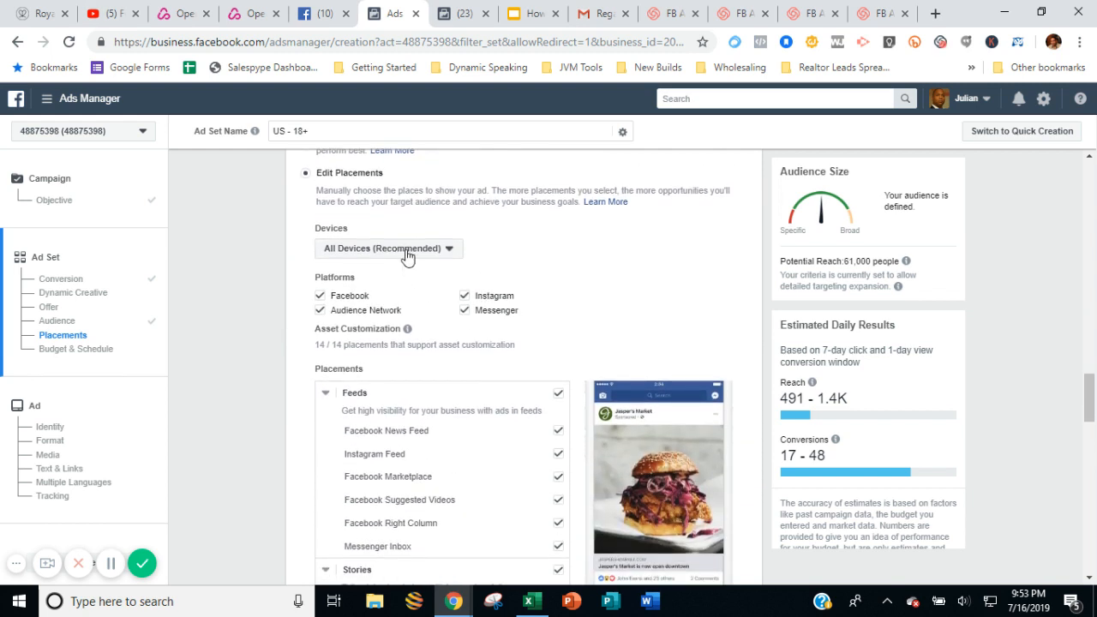
left_click(407, 254)
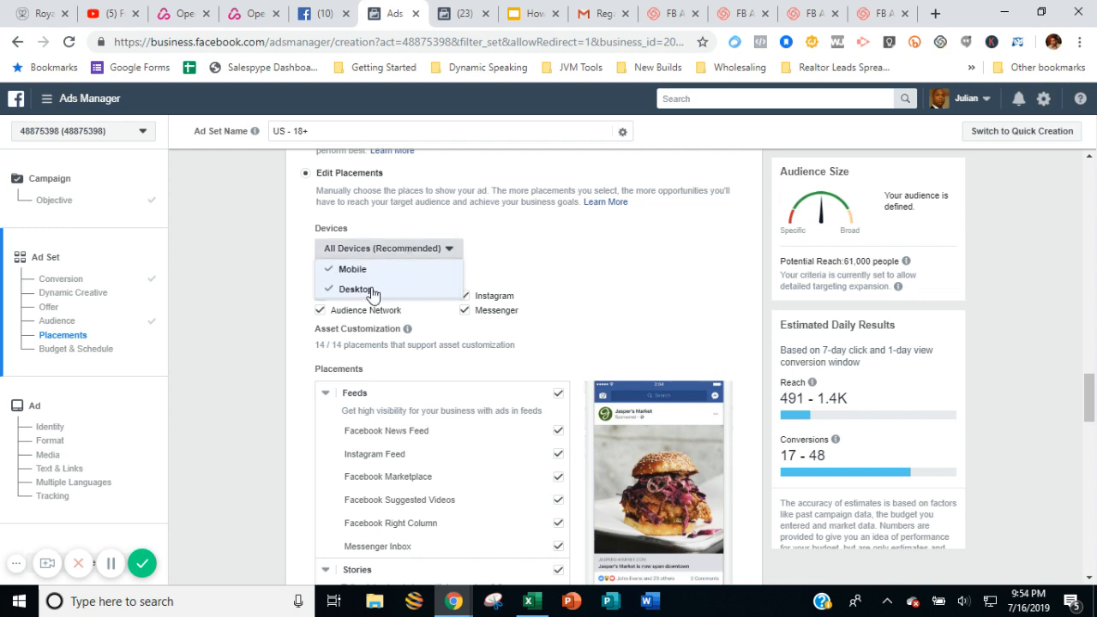
left_click(369, 290)
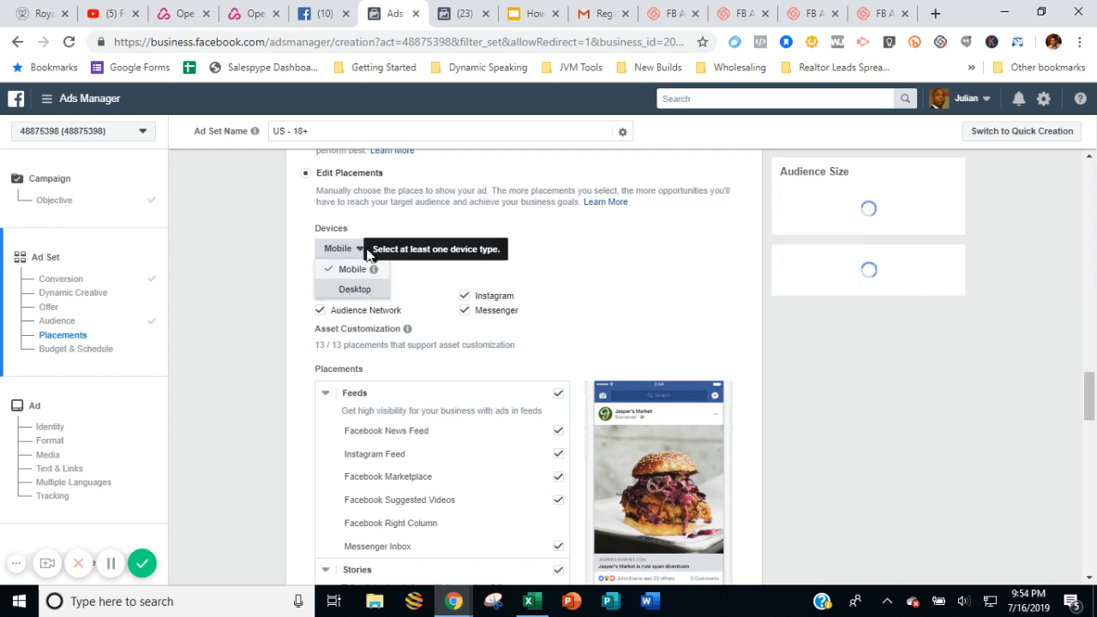
left_click(430, 257)
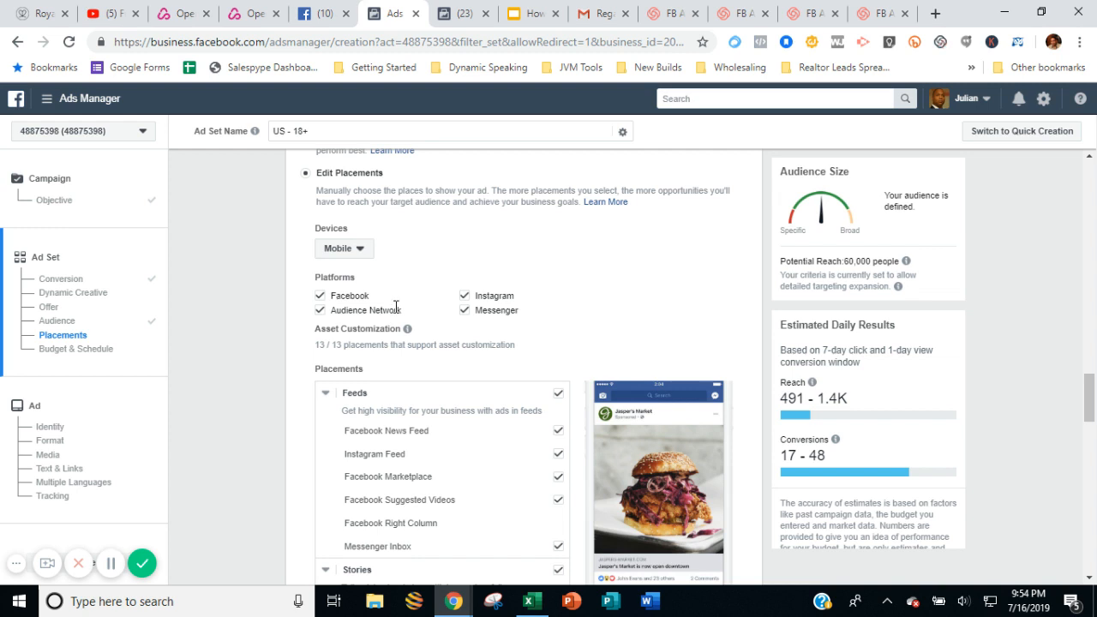
- Remove Instagram and Messenger from the placement platforms
scroll(639, 300, "down", 1)
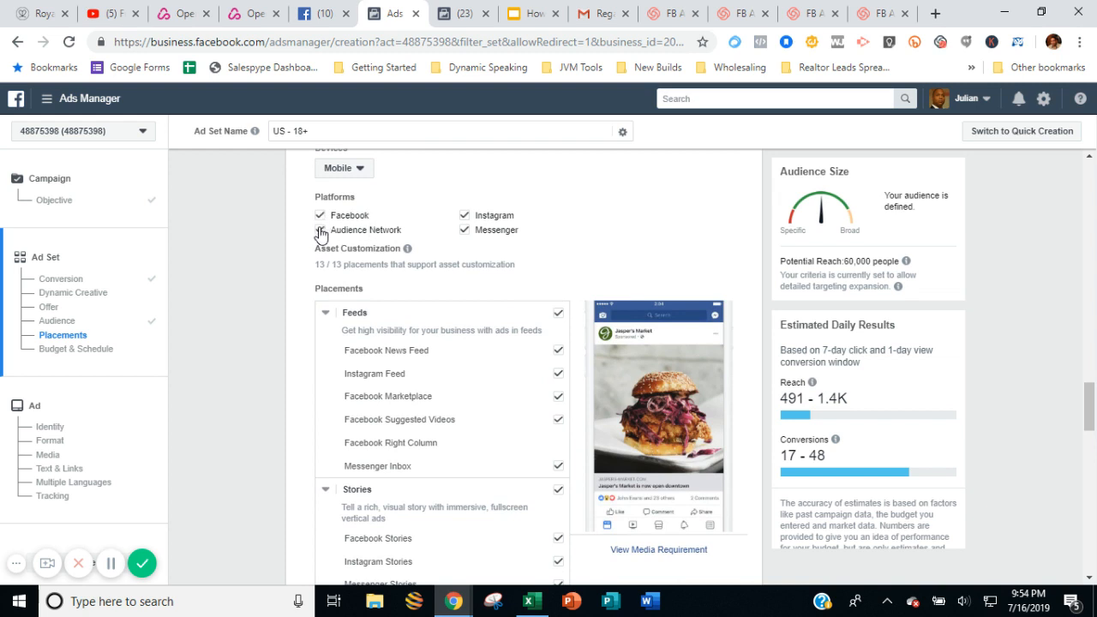
left_click(463, 216)
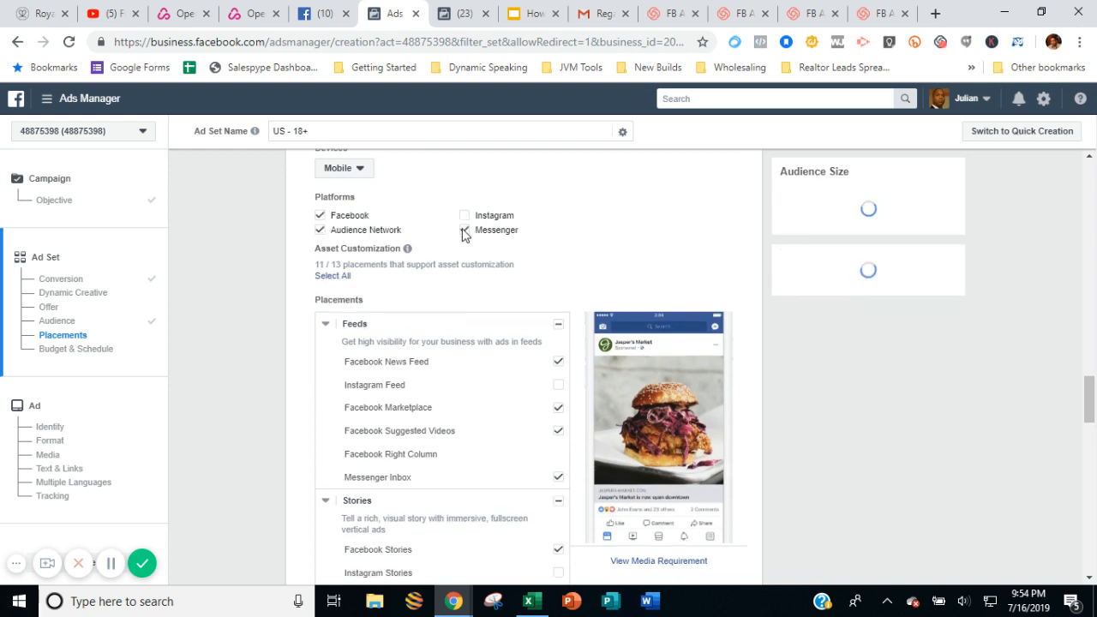
left_click(465, 230)
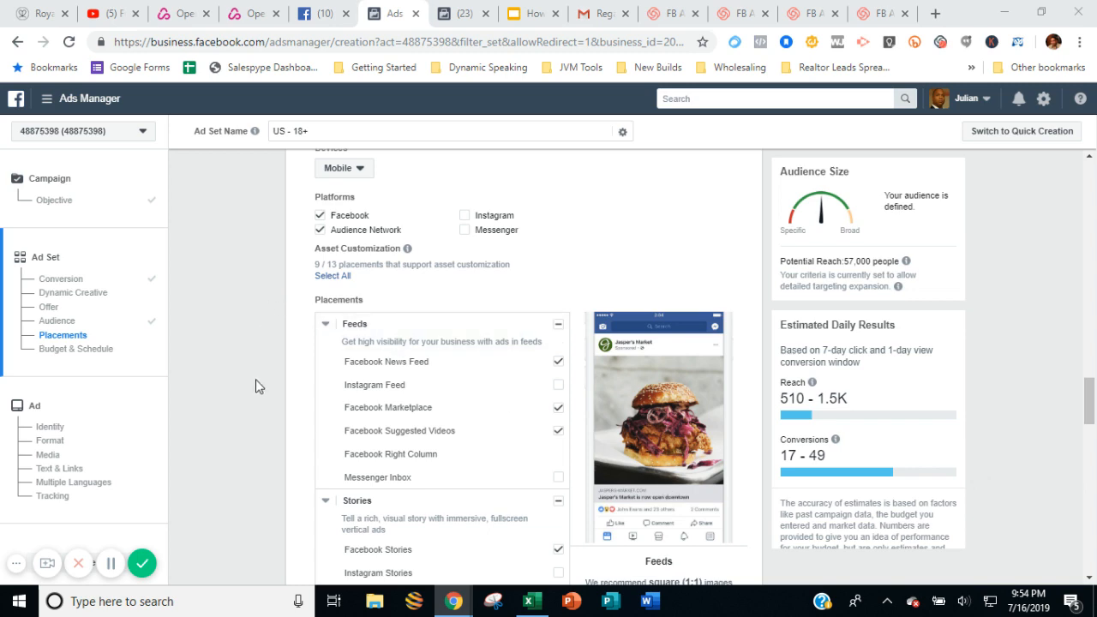
- Set the ad set's daily budget to $3.00
scroll(255, 379, "down", 1)
scroll(256, 381, "down", 6)
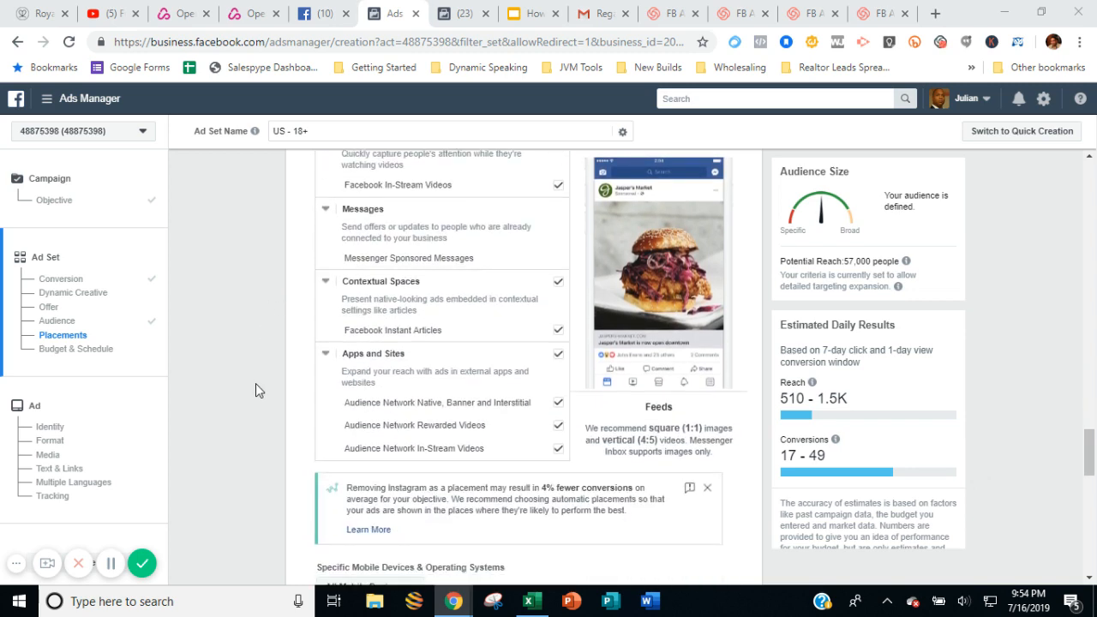
scroll(255, 385, "down", 3)
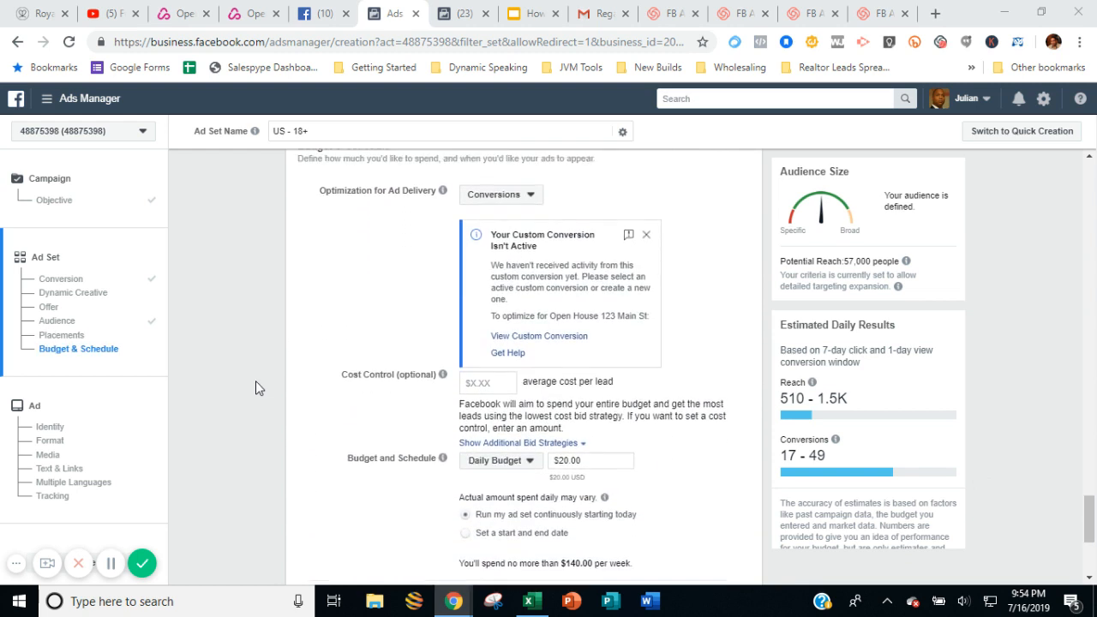
scroll(520, 462, "down", 1)
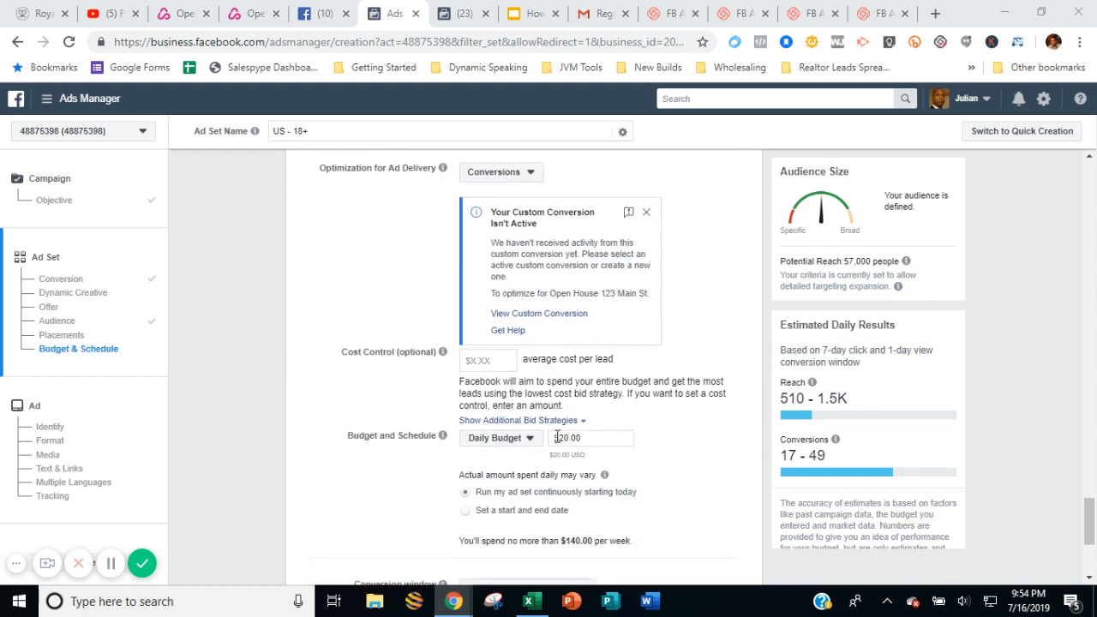
left_click(567, 440)
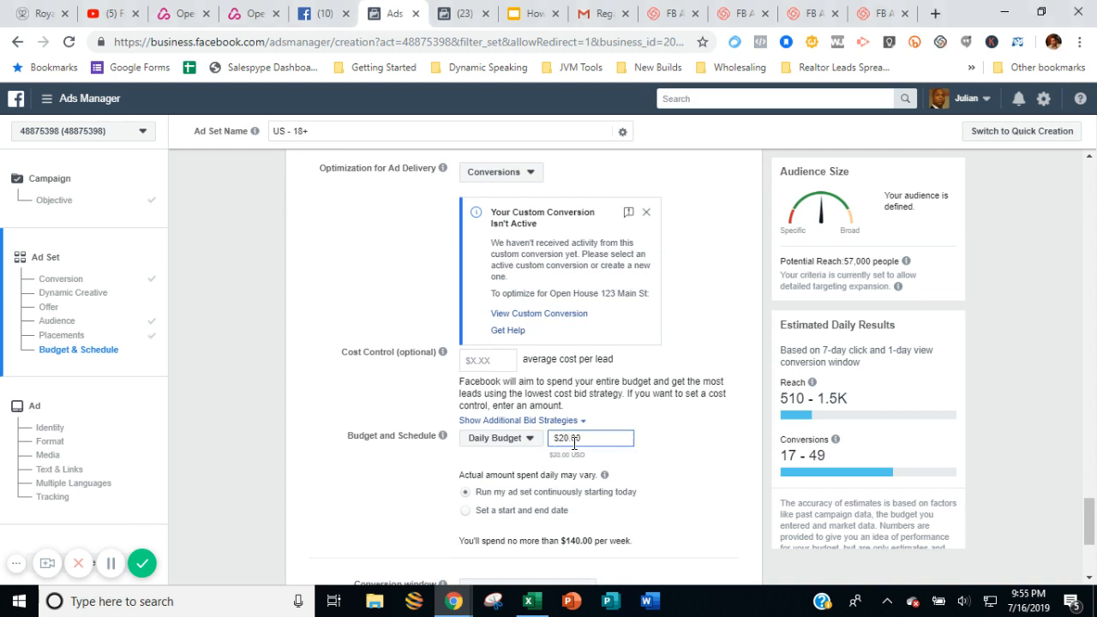
key("BackSpace")
key("BackSpace")
type("3")
- Schedule the ad set with a start date of July 16, 2019 and an end date of July 23, 2019
scroll(463, 512, "down", 1)
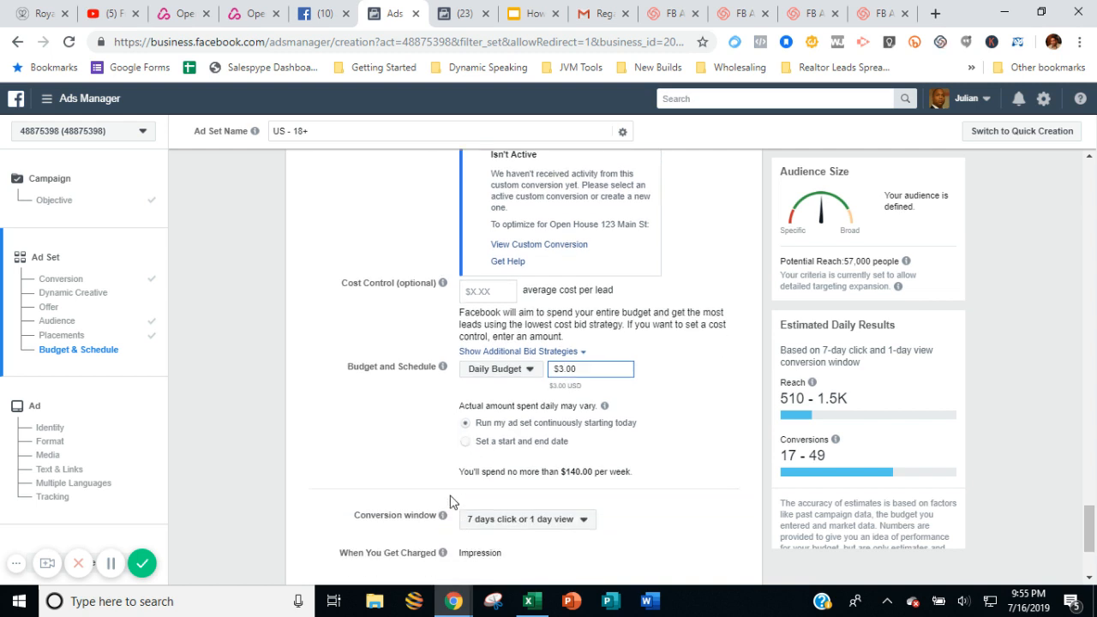
left_click(466, 432)
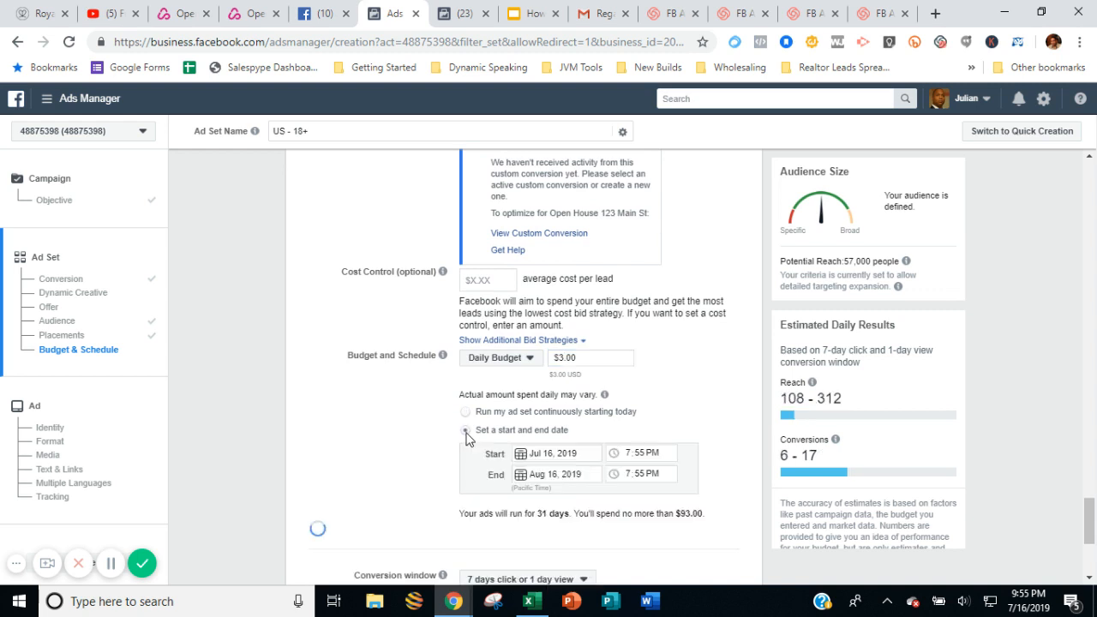
left_click(547, 452)
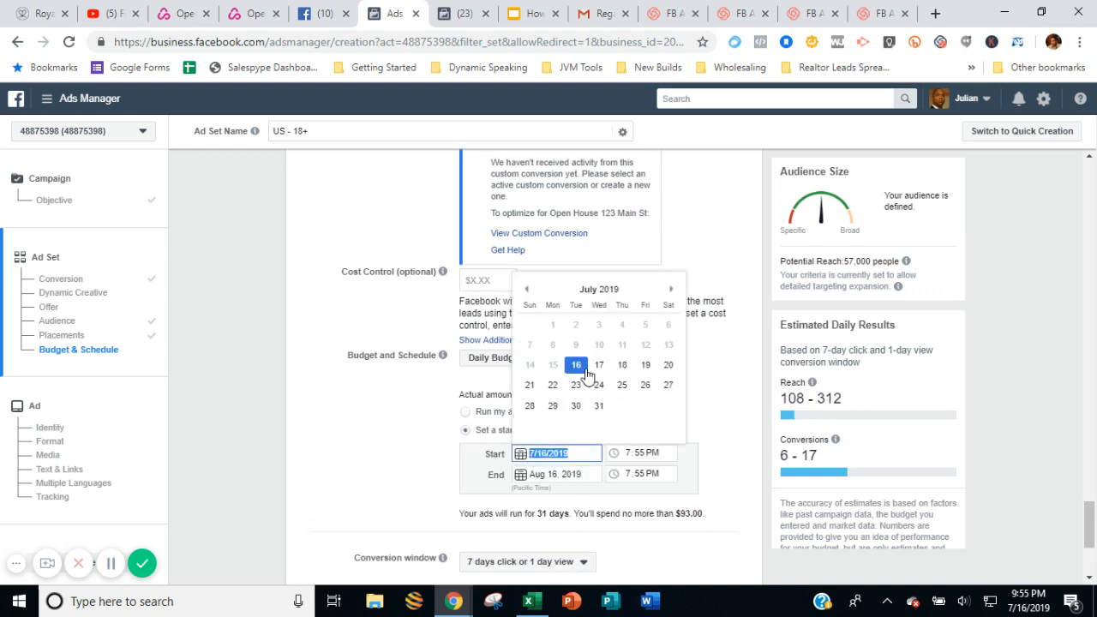
left_click(582, 368)
left_click(578, 473)
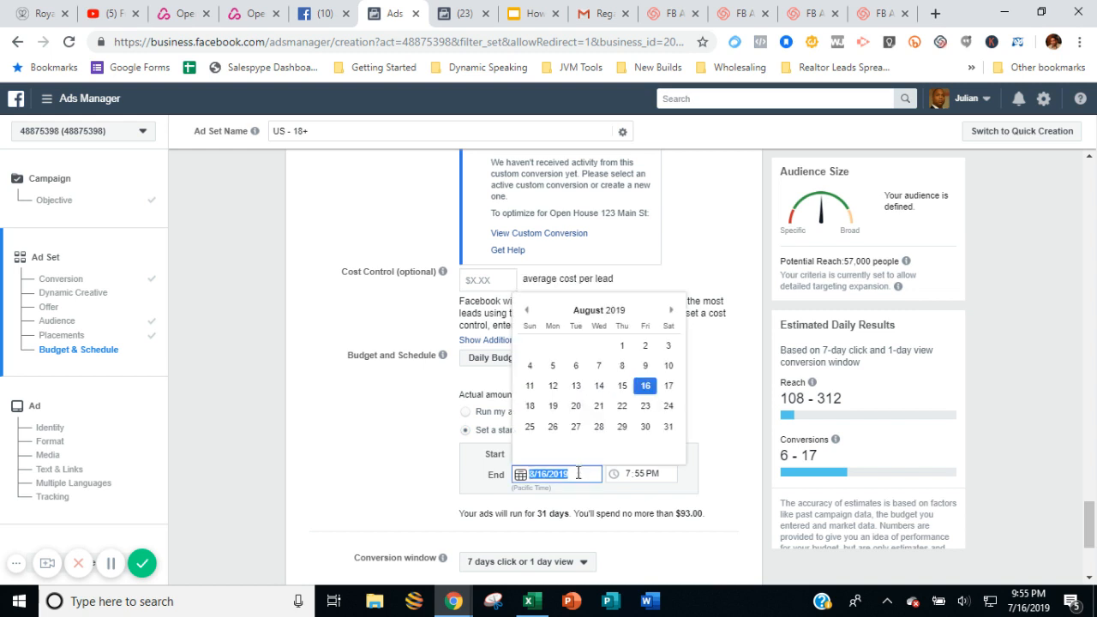
left_click(526, 310)
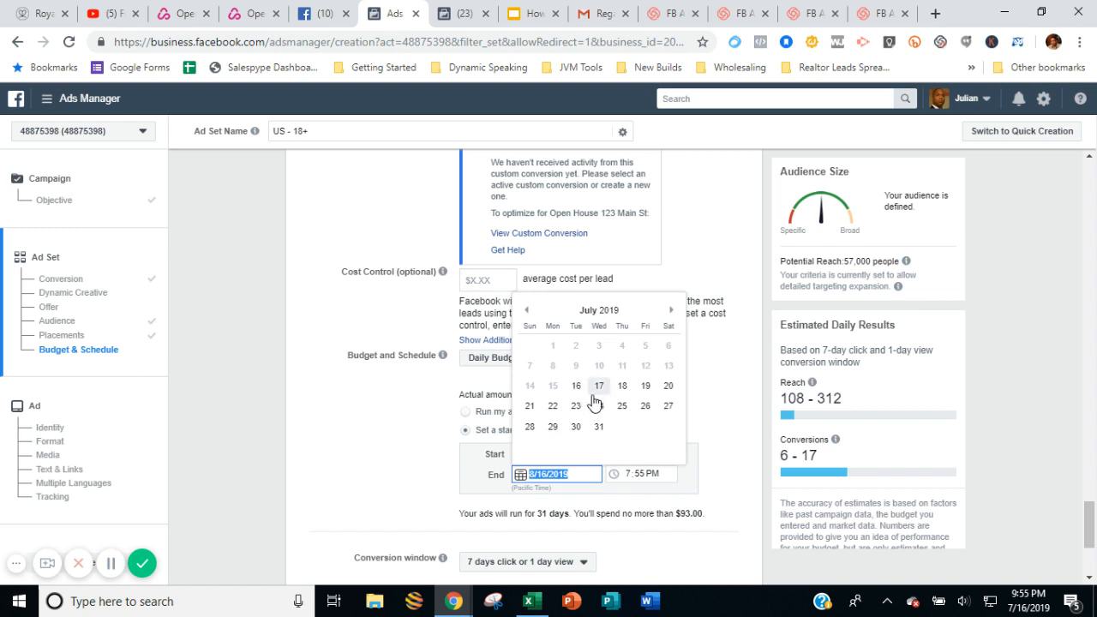
left_click(576, 406)
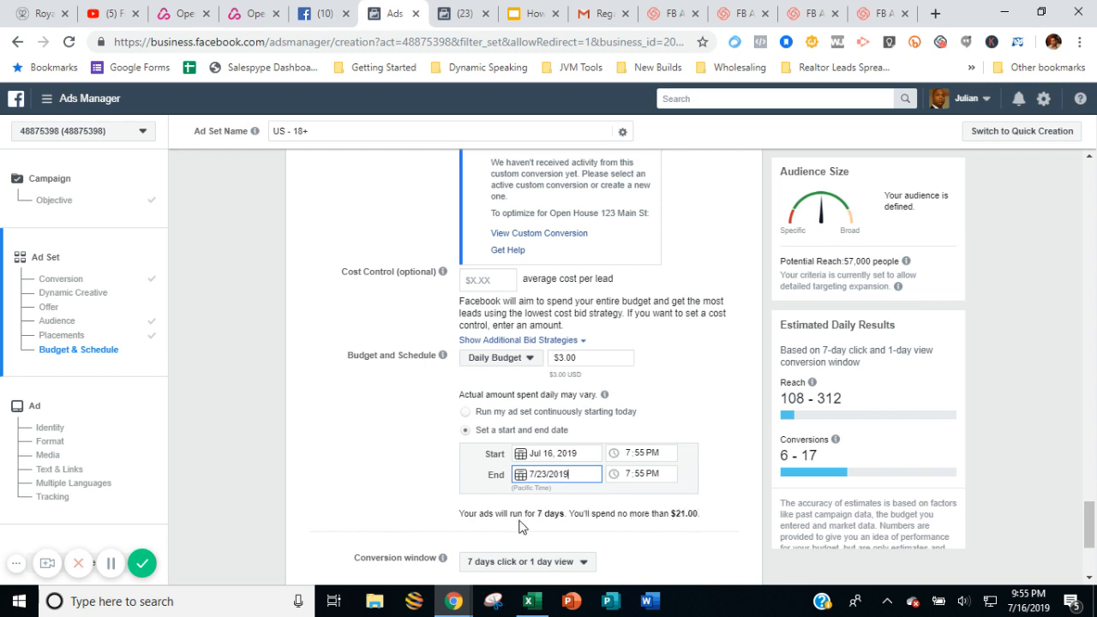
- Examine the estimated daily reach and conversions and the remaining budget and delivery options
scroll(716, 494, "down", 1)
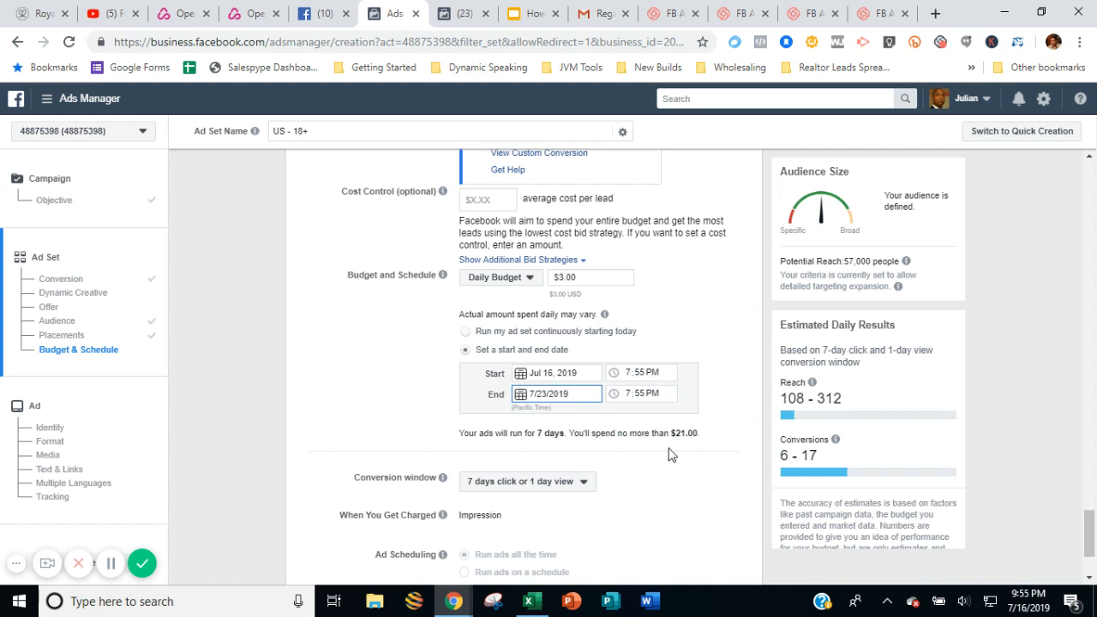
triple_click(817, 396)
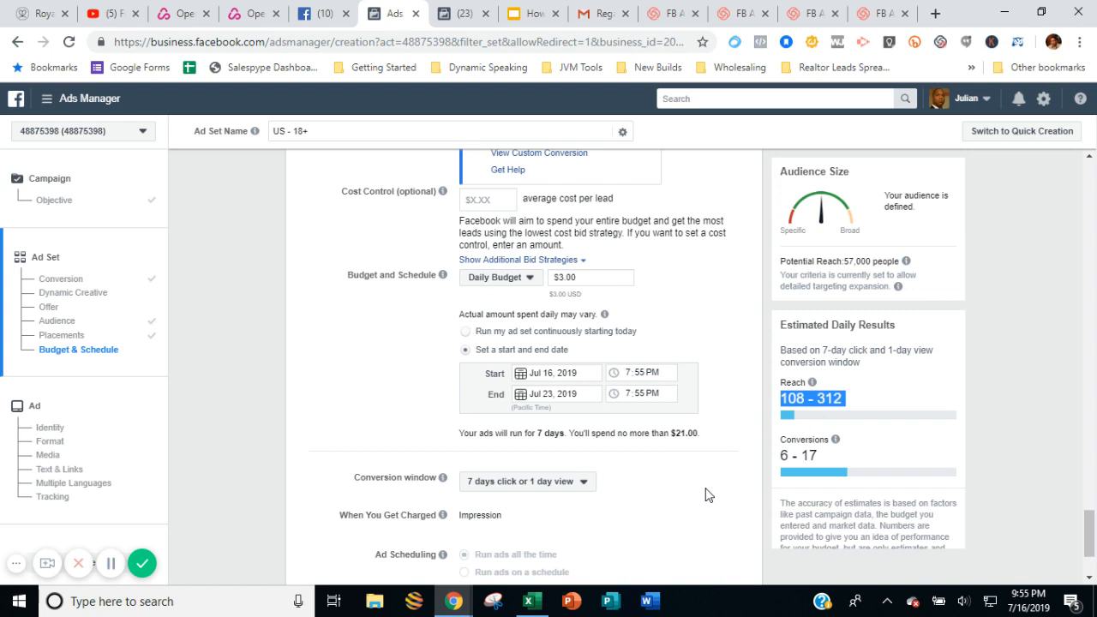
triple_click(785, 461)
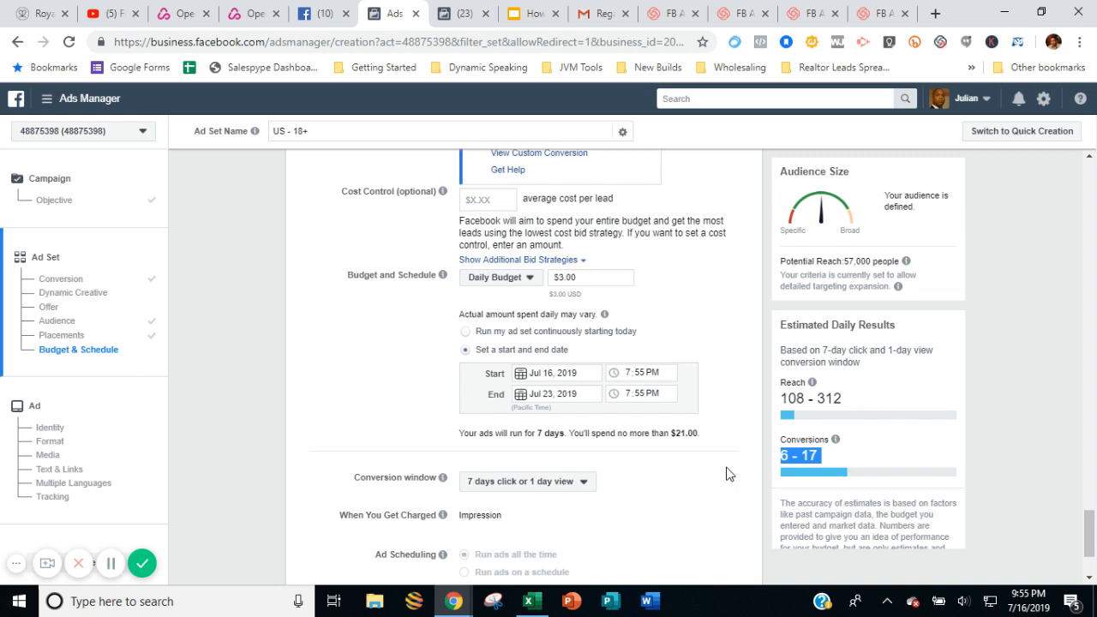
scroll(678, 496, "down", 1)
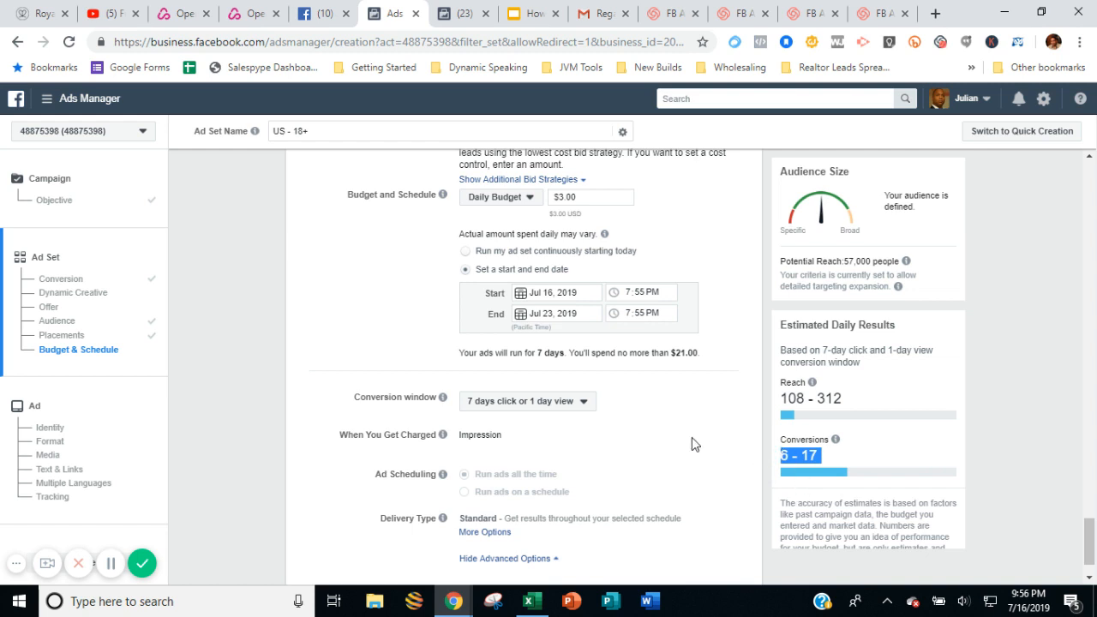
scroll(682, 463, "down", 1)
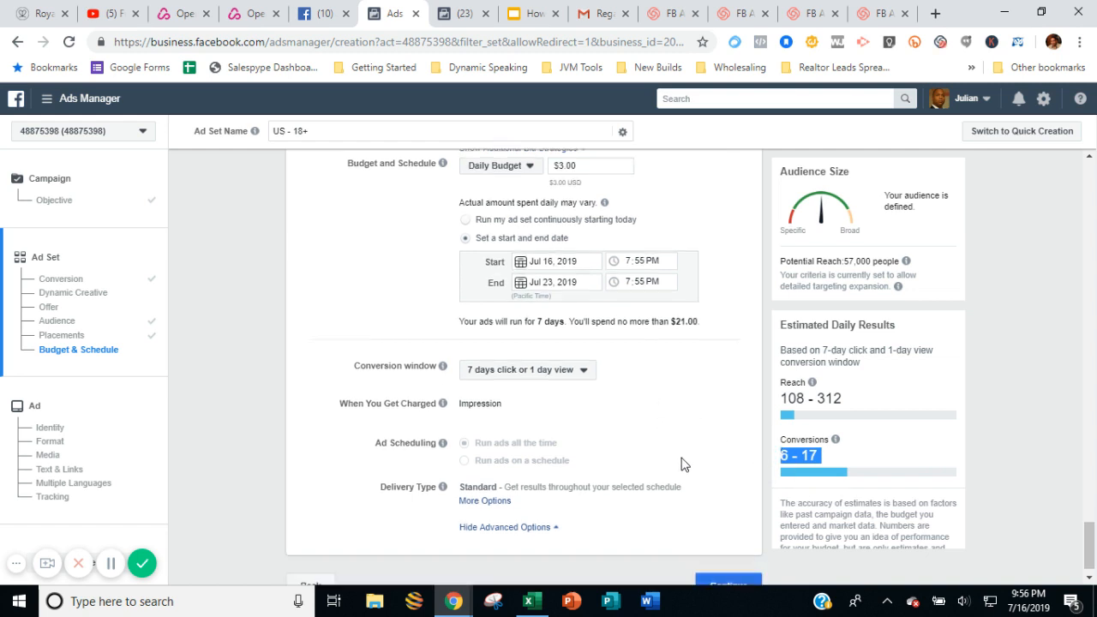
scroll(681, 463, "down", 1)
- Save the ad set's audience under the name "Open House" followed by the property's street address
scroll(682, 463, "up", 10)
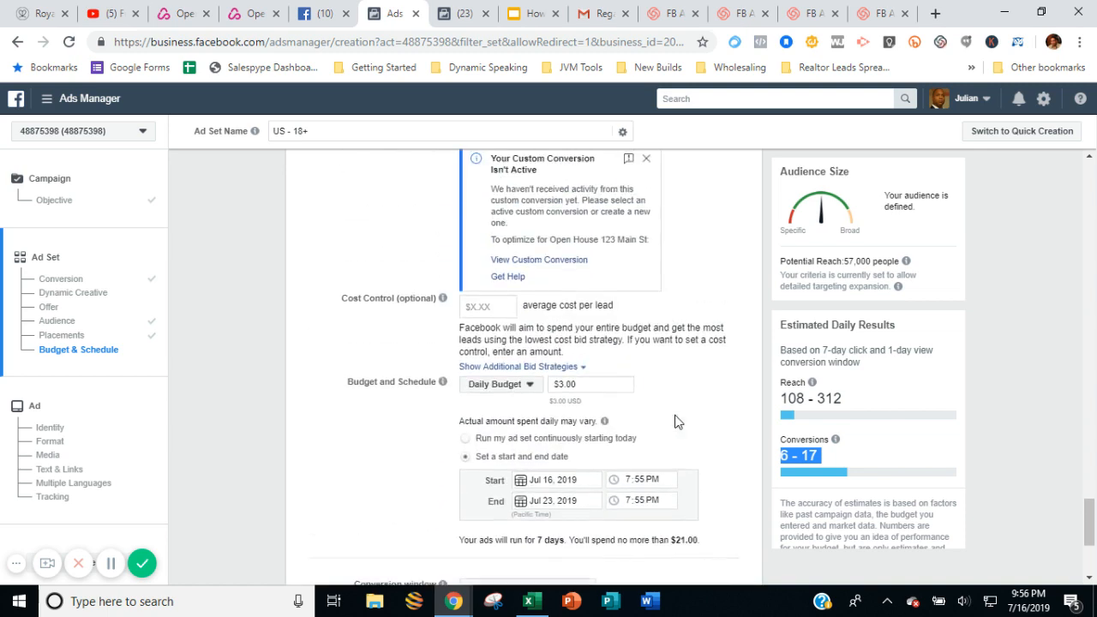
scroll(674, 422, "up", 12)
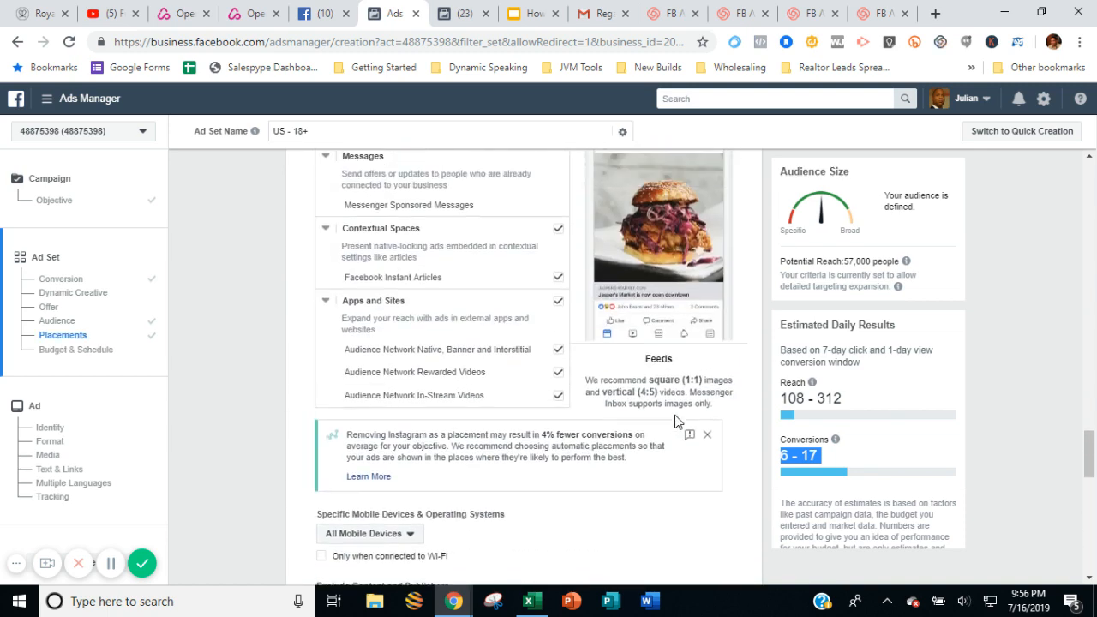
scroll(676, 422, "up", 4)
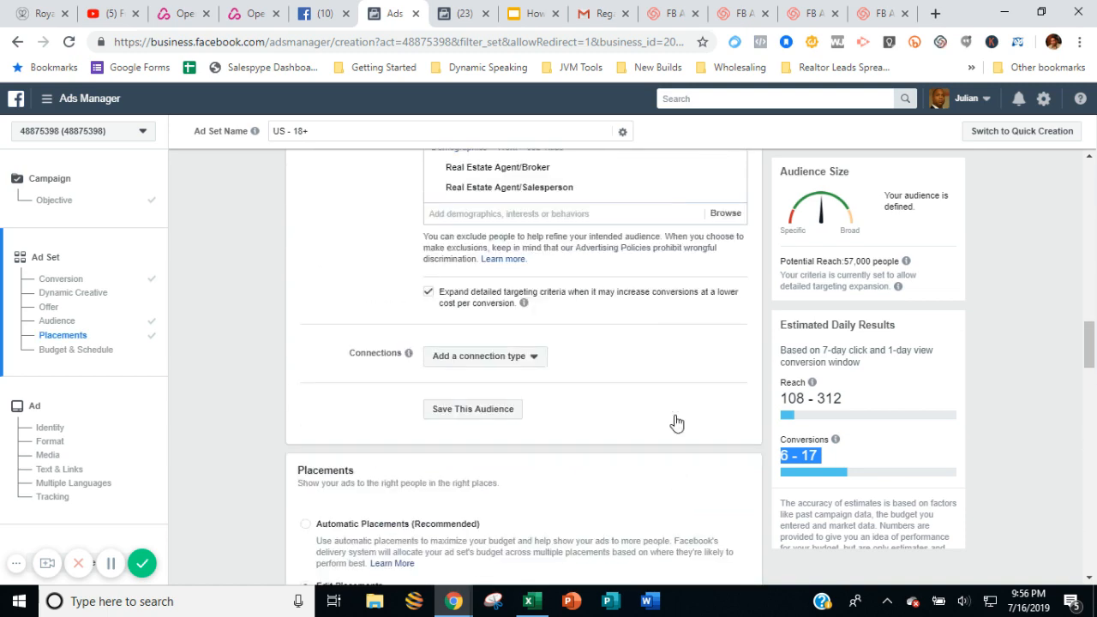
scroll(460, 534, "down", 1)
left_click(466, 506)
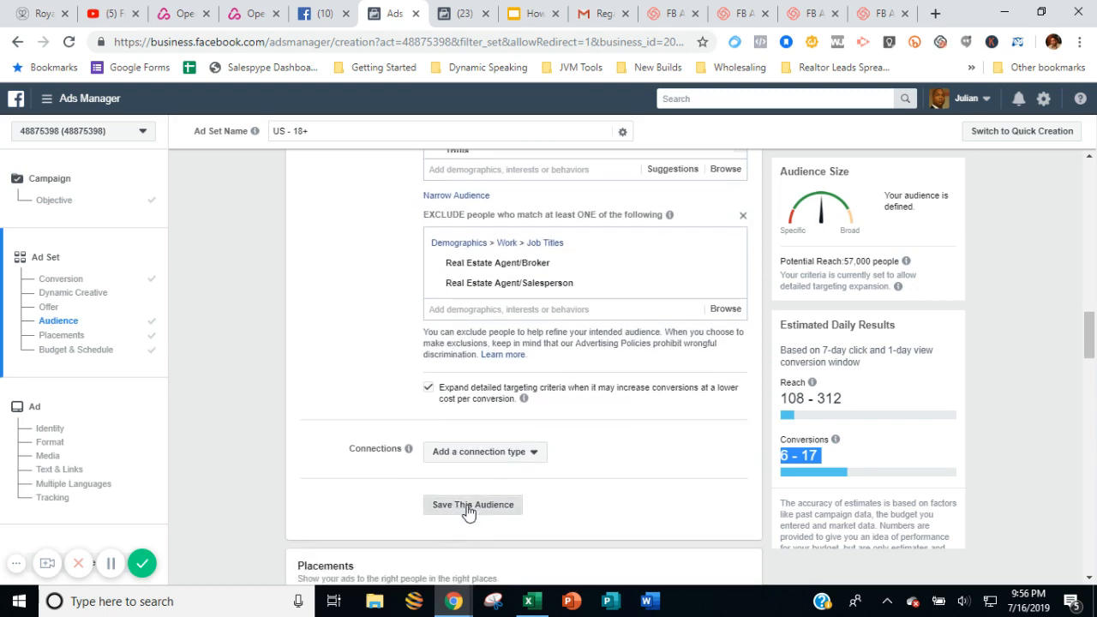
double_click(517, 239)
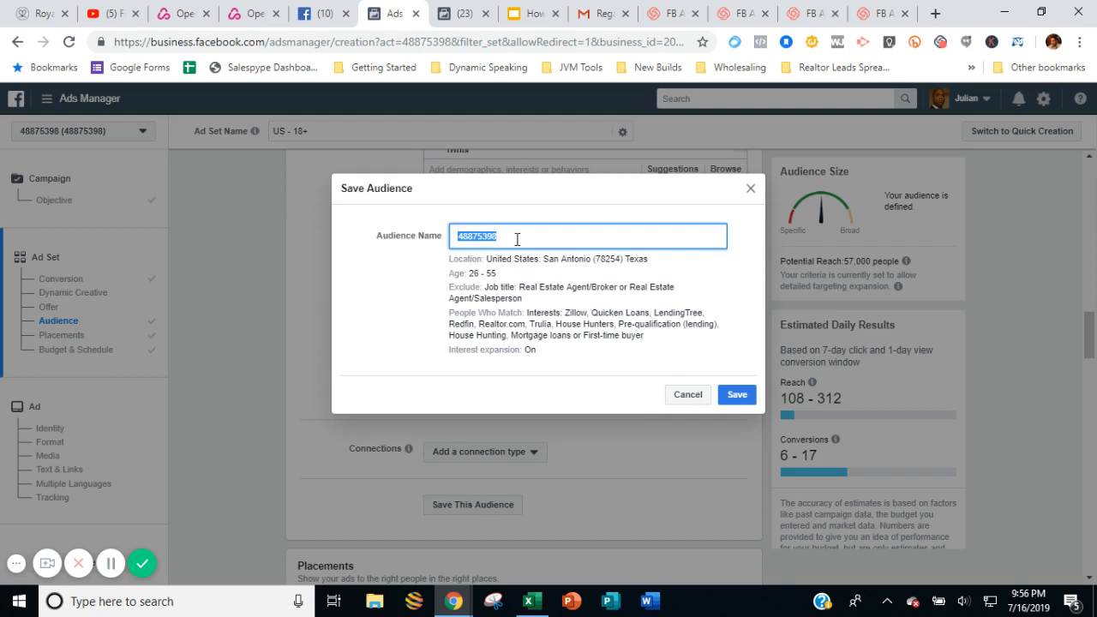
type("H")
key("BackSpace")
type("Open House 123 Main")
left_click_drag(444, 256, 686, 352)
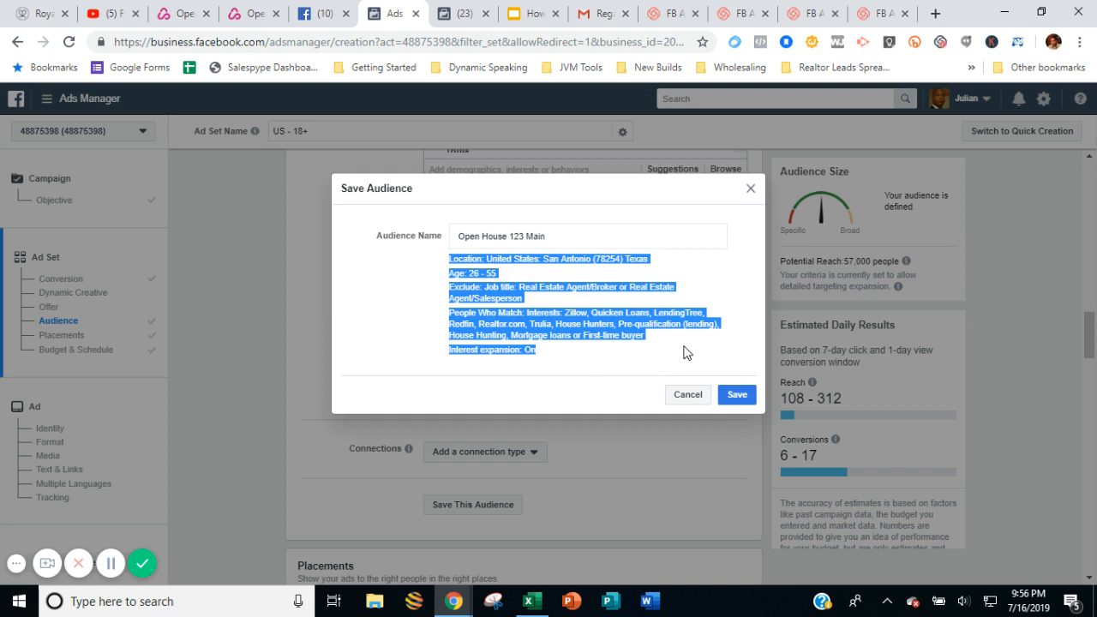
left_click(685, 352)
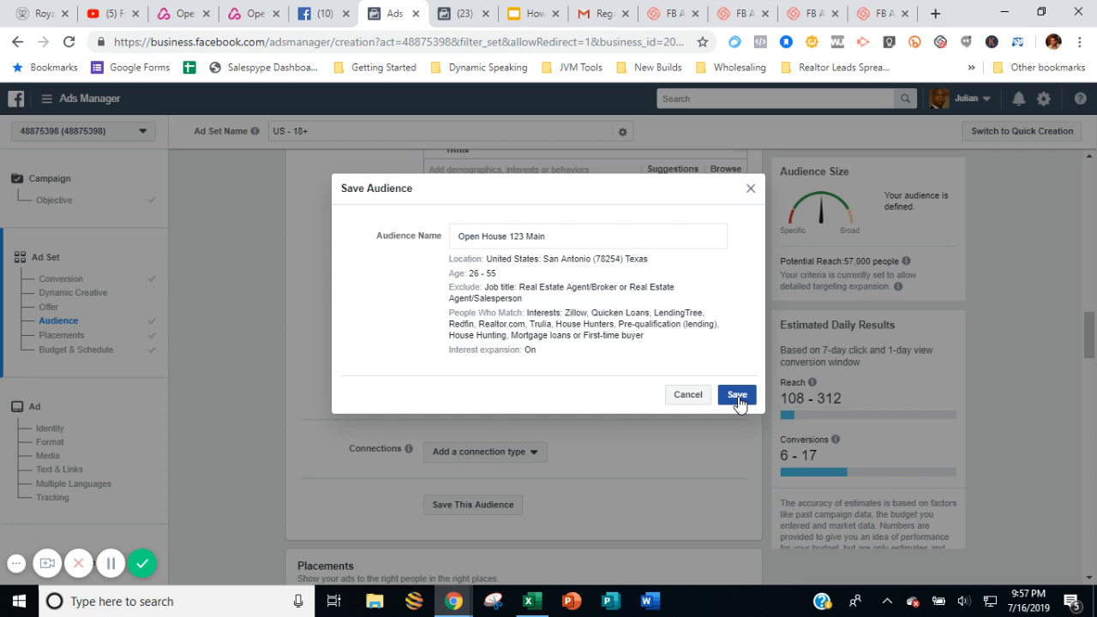
left_click(737, 395)
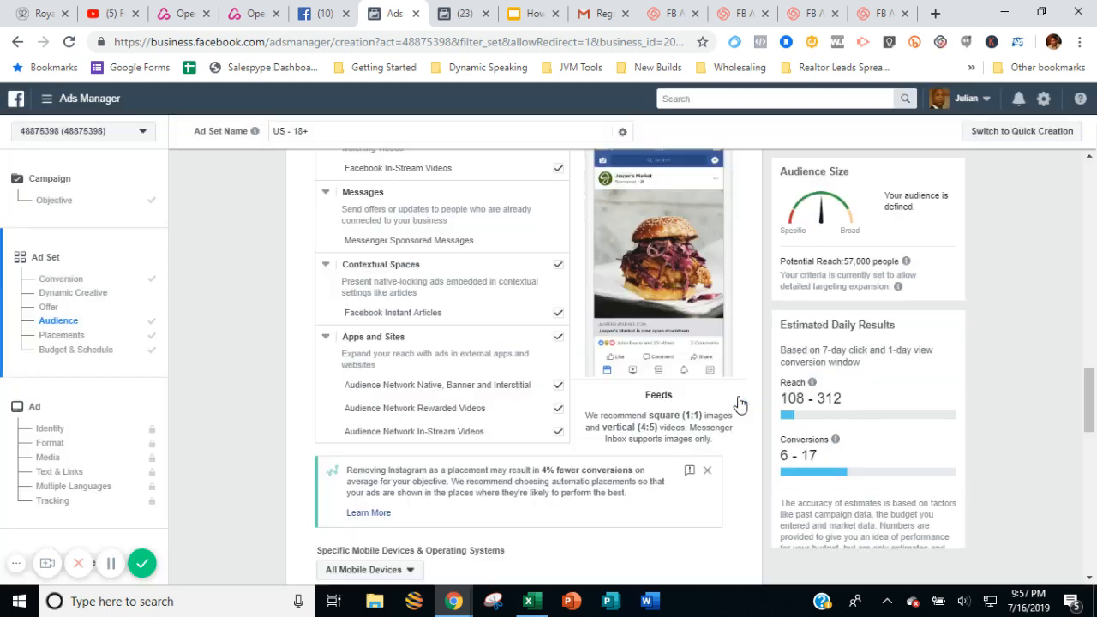
- Review the ad set's budget and schedule summary and continue to the ad creation stage
scroll(736, 450, "down", 8)
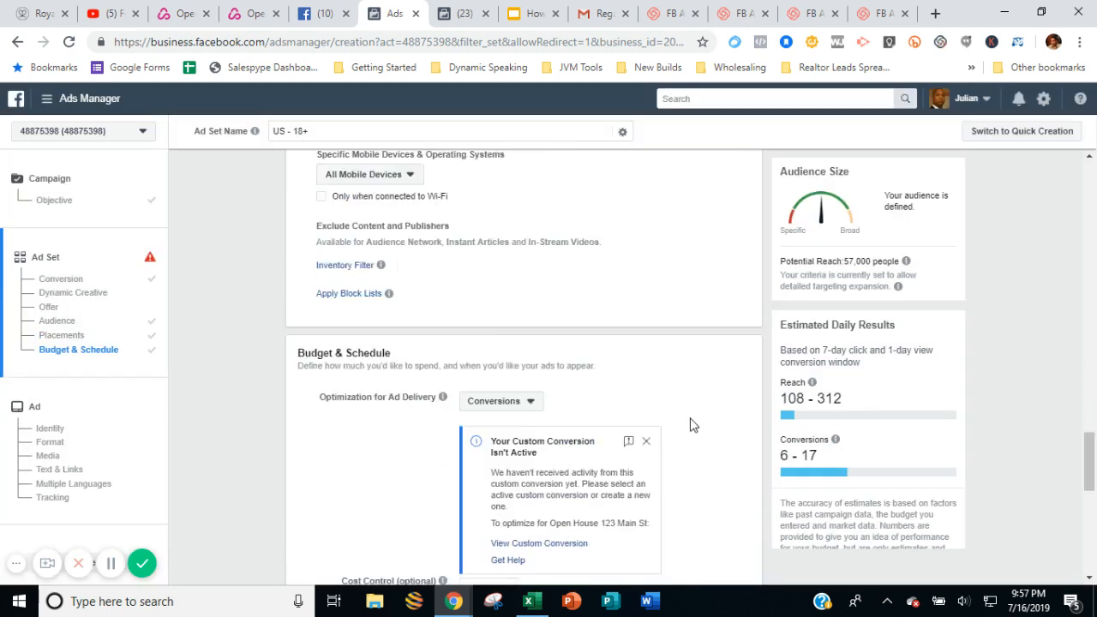
scroll(695, 439, "down", 1)
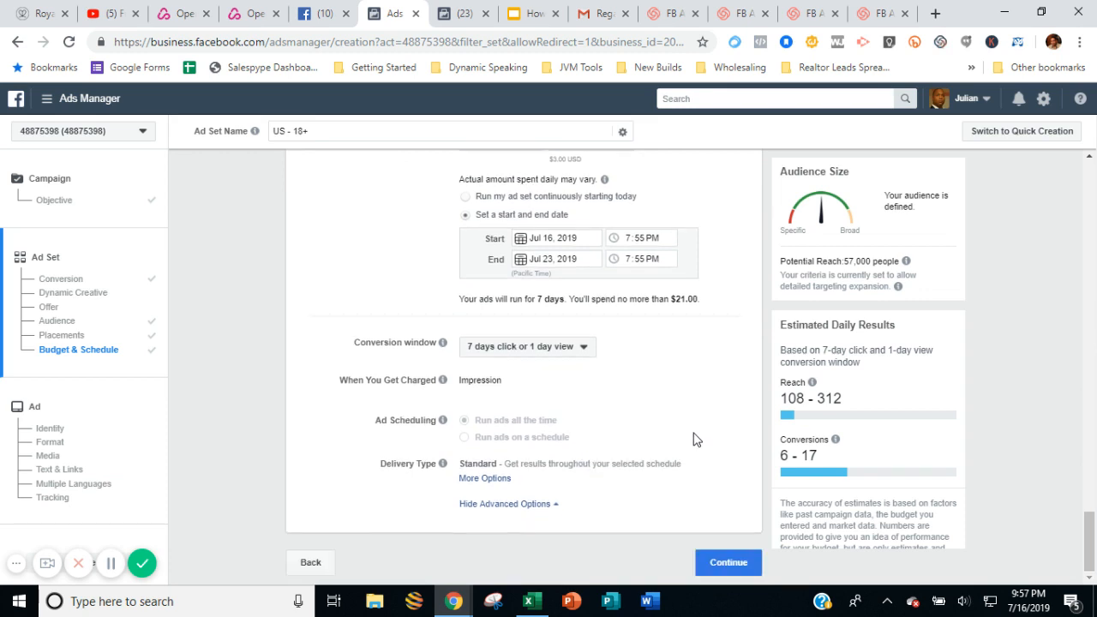
scroll(694, 439, "up", 1)
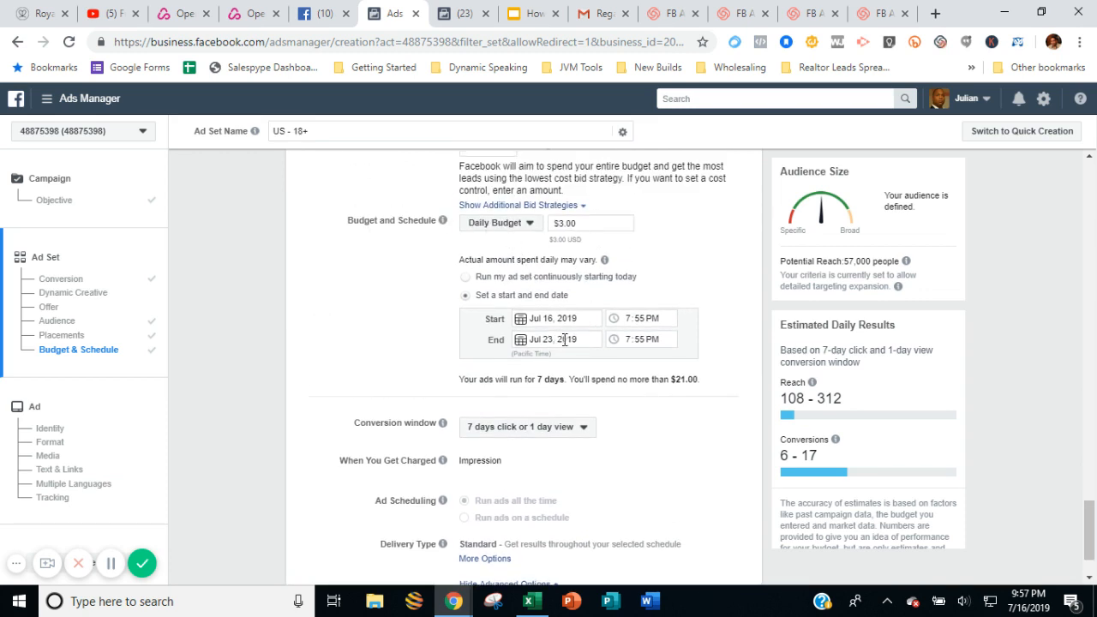
triple_click(671, 384)
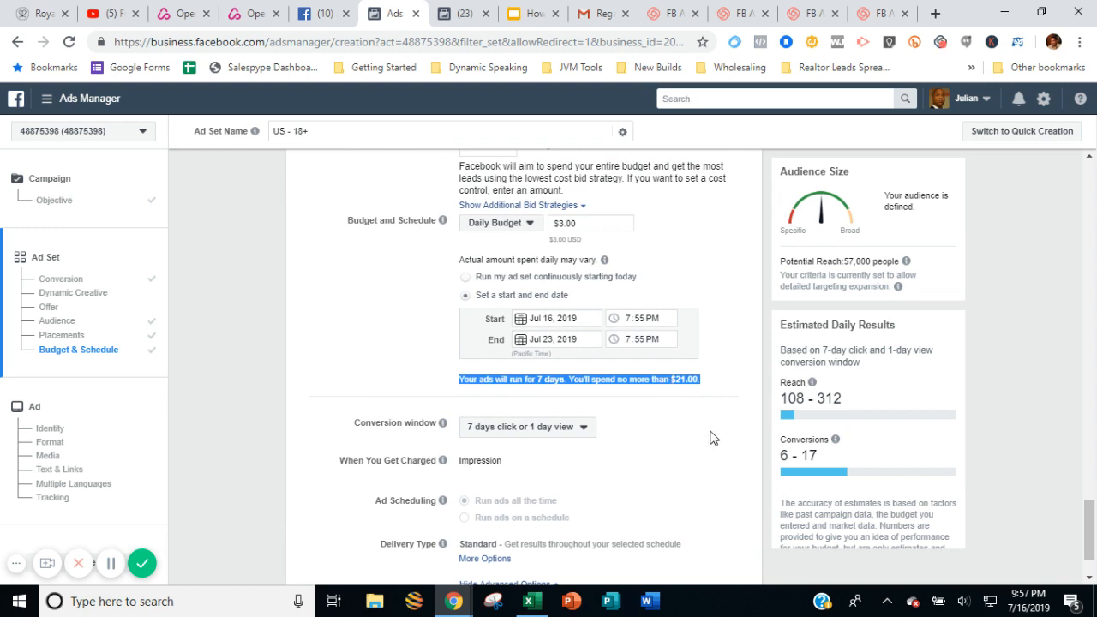
scroll(711, 439, "down", 1)
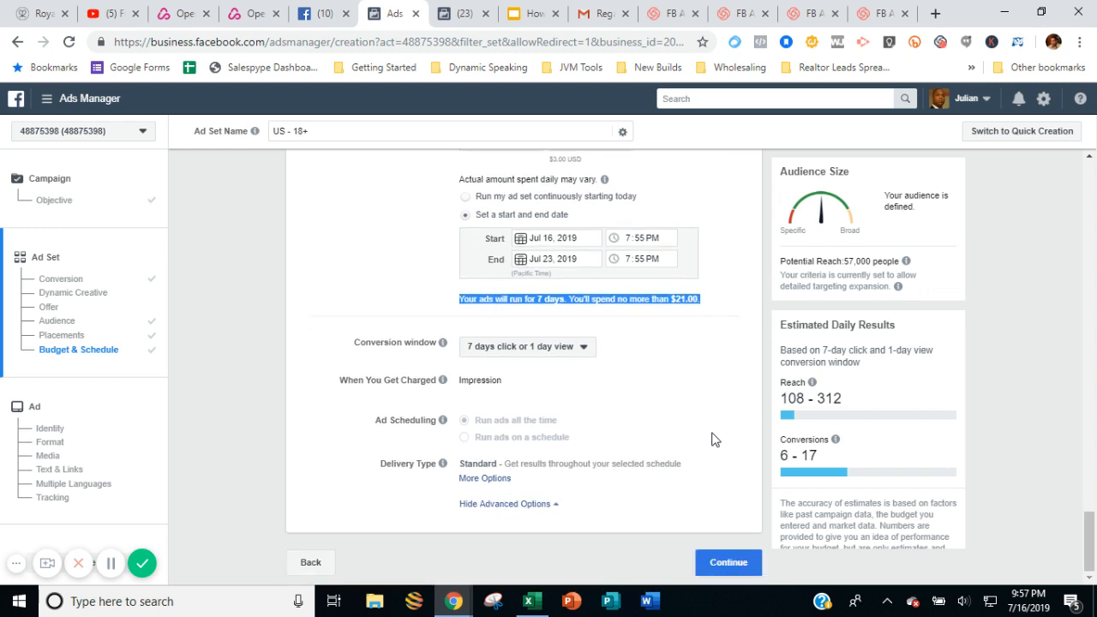
left_click(727, 565)
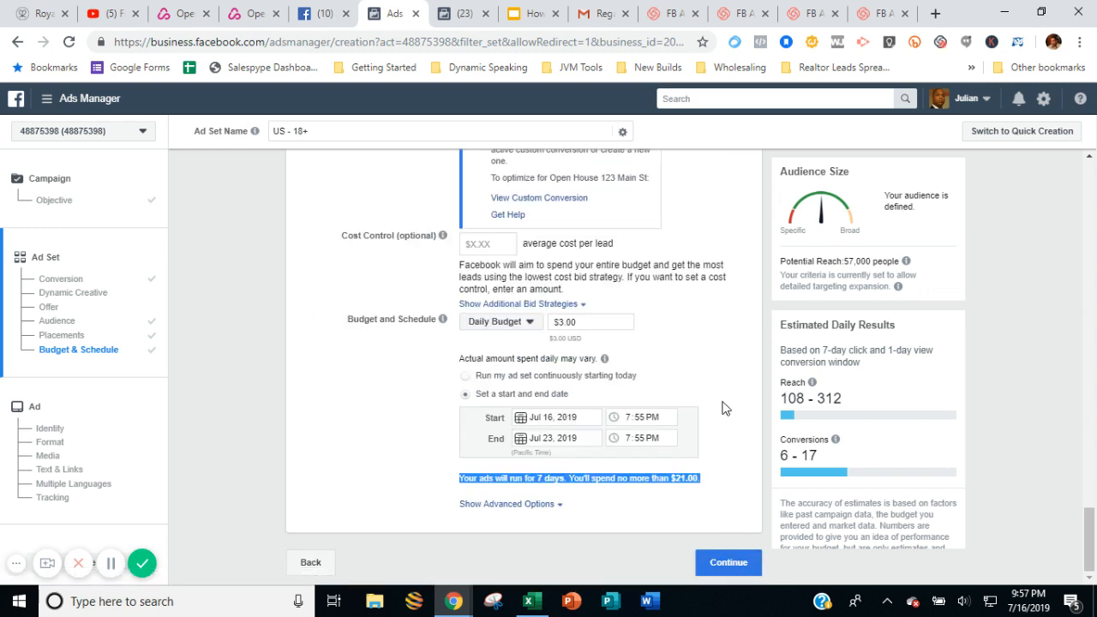
left_click(726, 401)
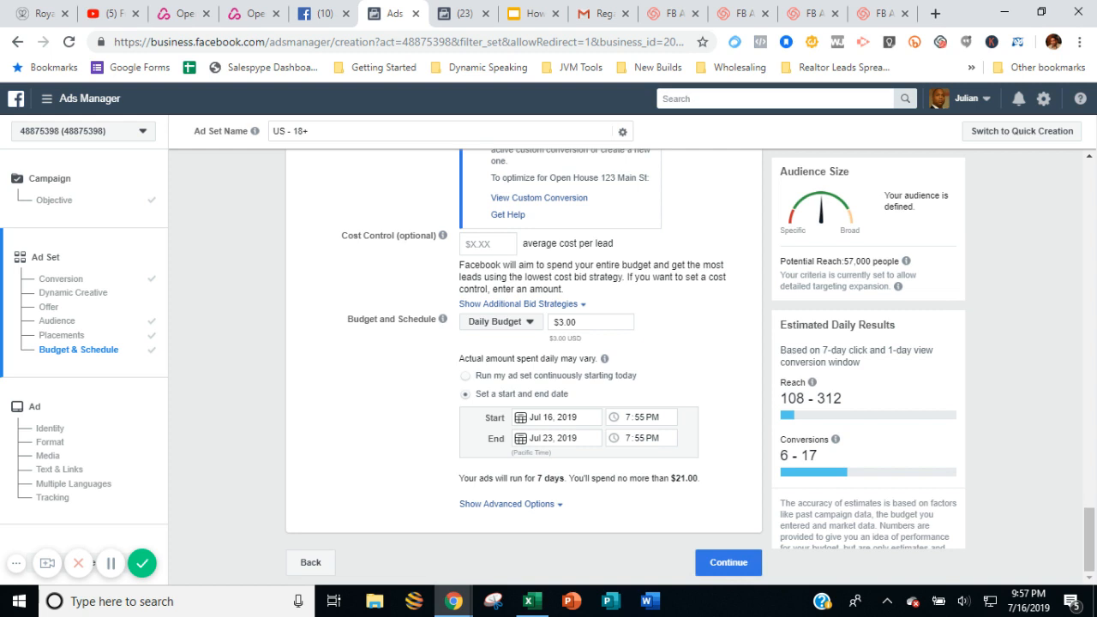
left_click(734, 562)
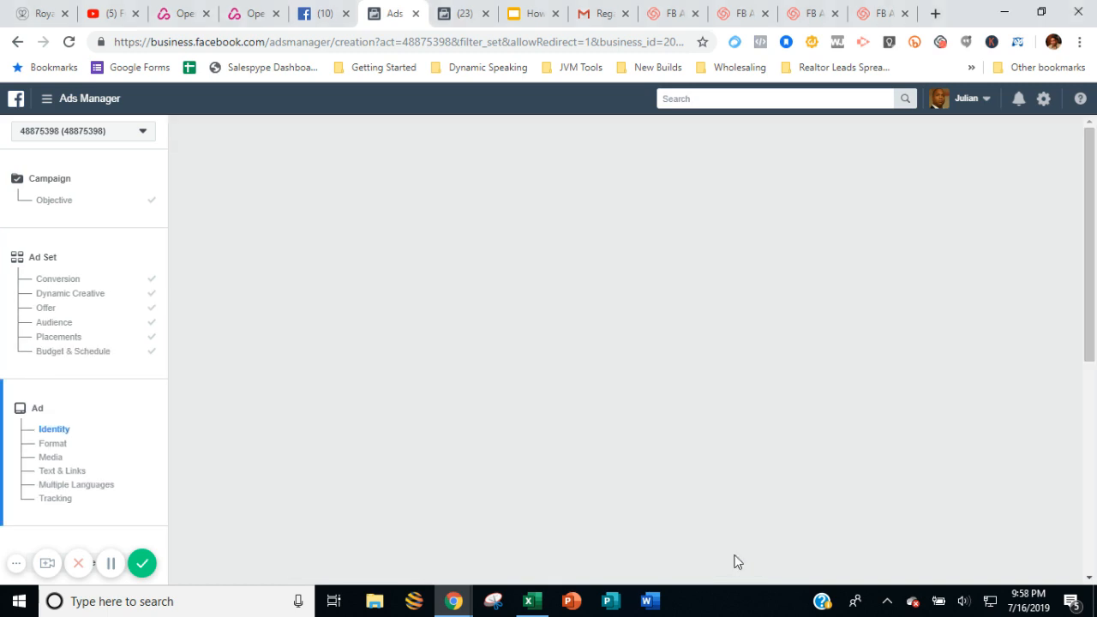